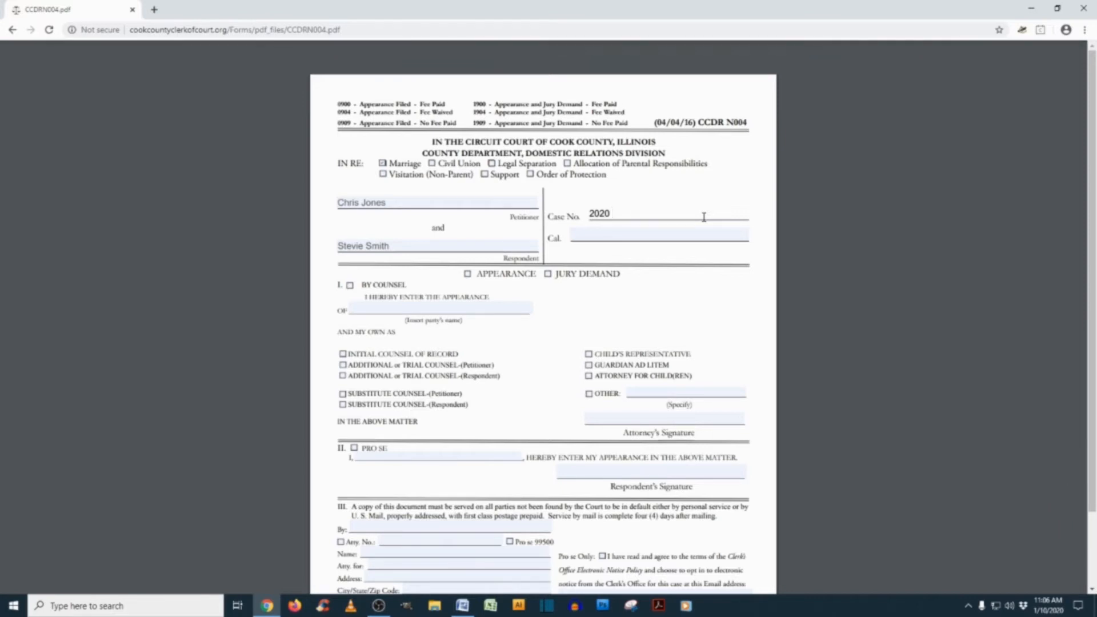
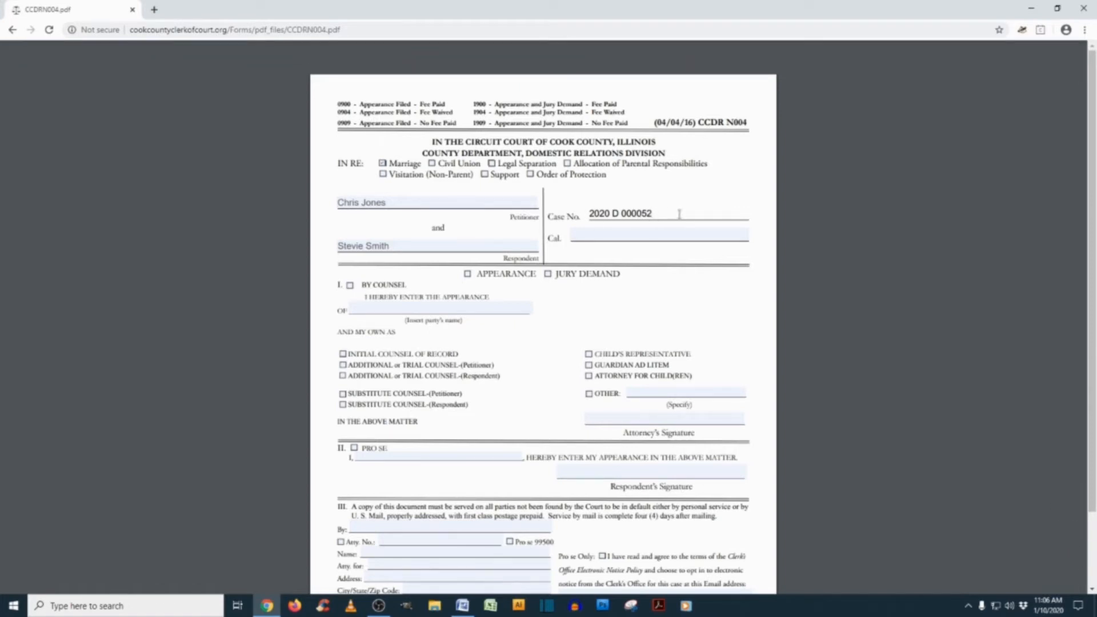
# Finish entering the case number and set the Cal. field to C
pyautogui.click(620, 235)
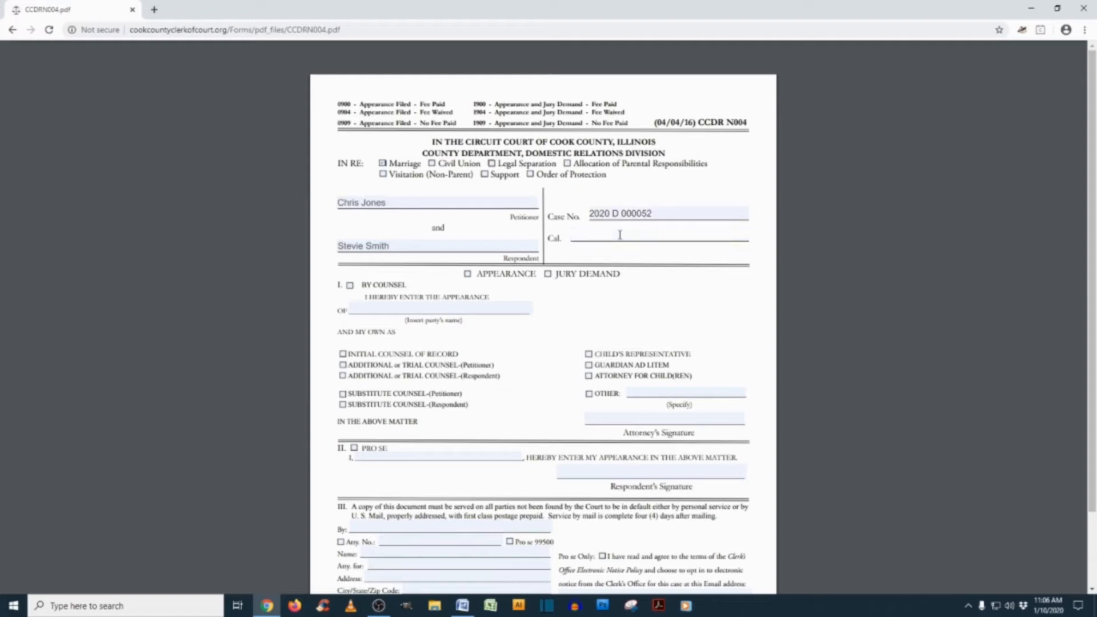
pyautogui.write('C')
# Tick the APPEARANCE and PRO SE checkboxes on the form
pyautogui.click(468, 274)
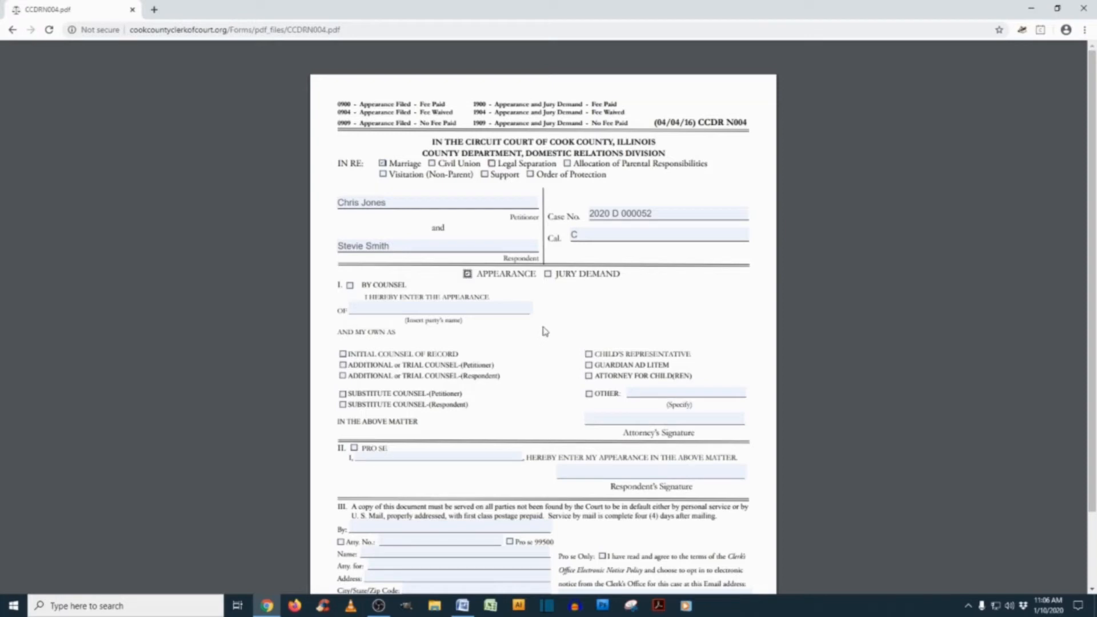
pyautogui.scroll(-3, 544, 332)
pyautogui.click(354, 361)
# Enter the filer's name after 'I,' and sign the Respondent's Signature line with /s/ and the name
pyautogui.click(369, 368)
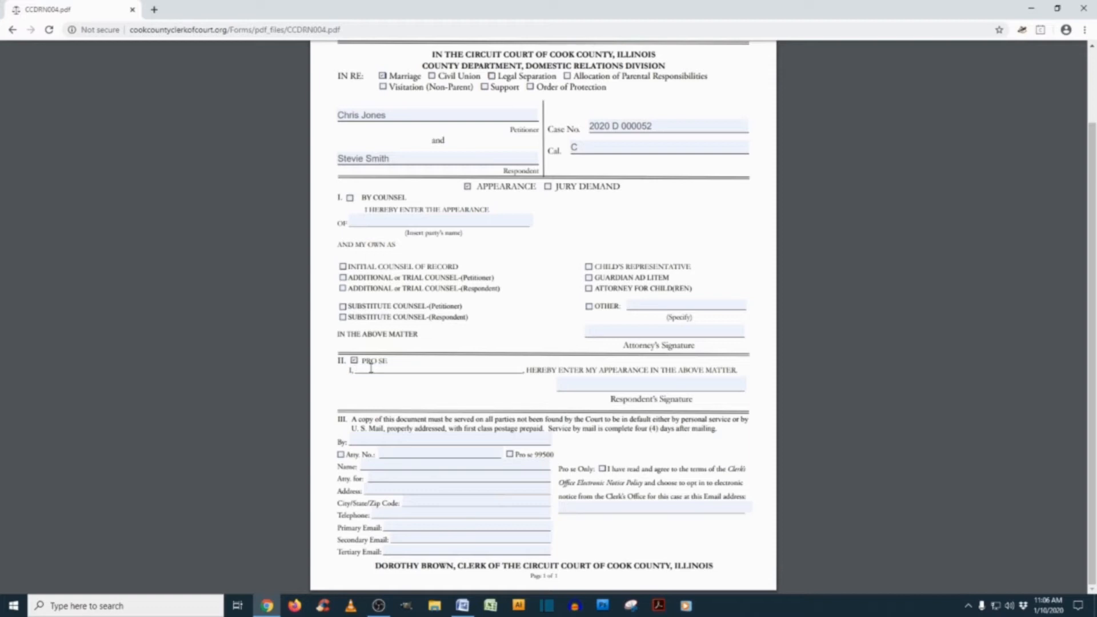
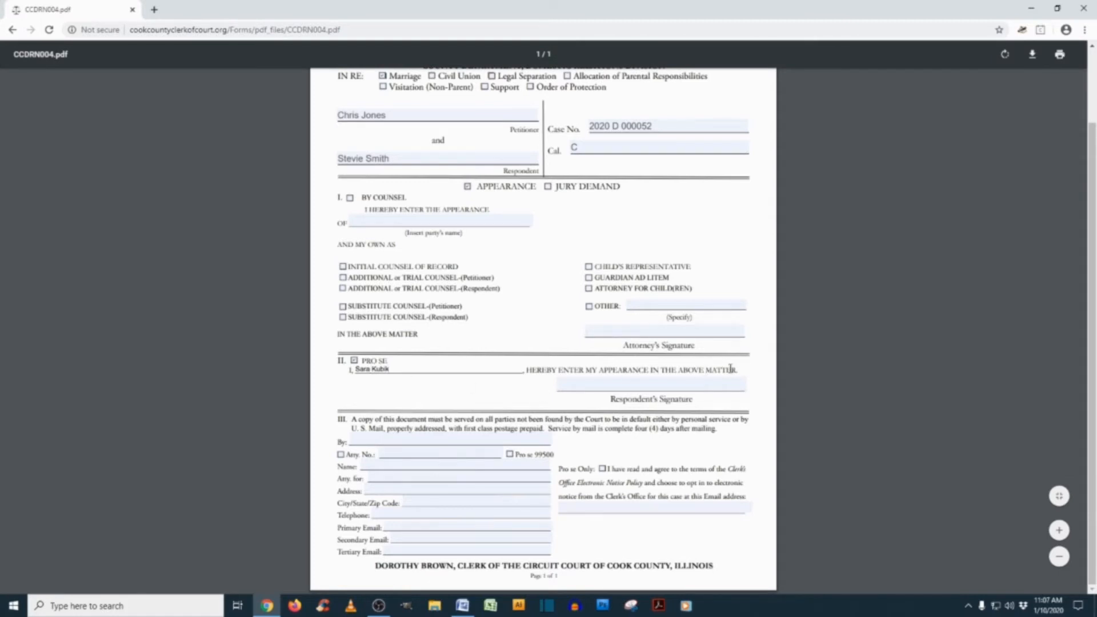
pyautogui.click(589, 384)
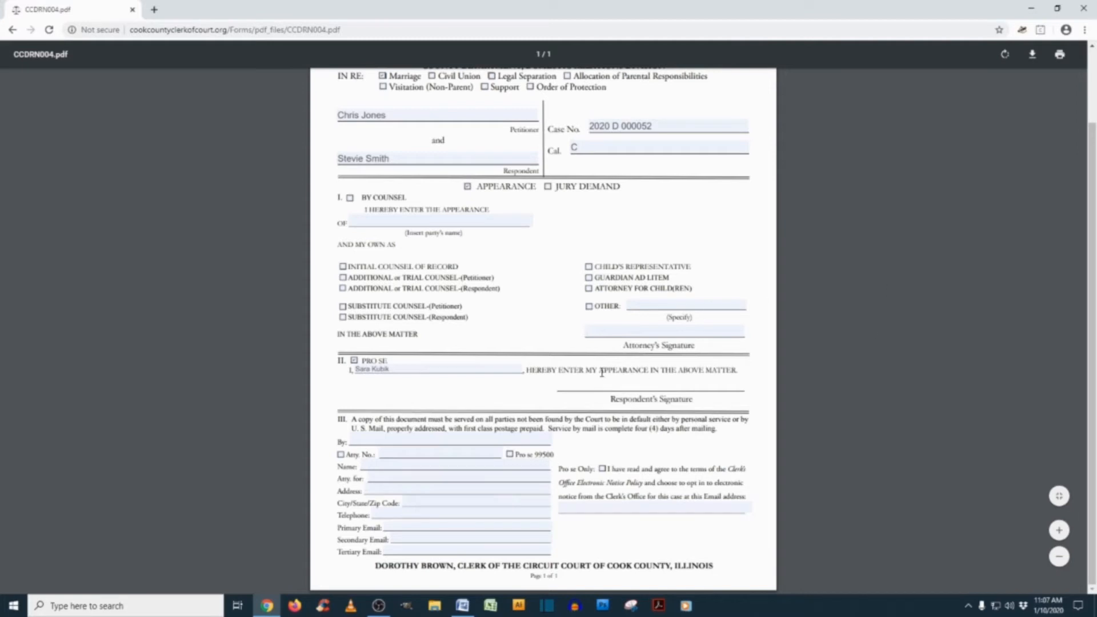
pyautogui.write('/s/')
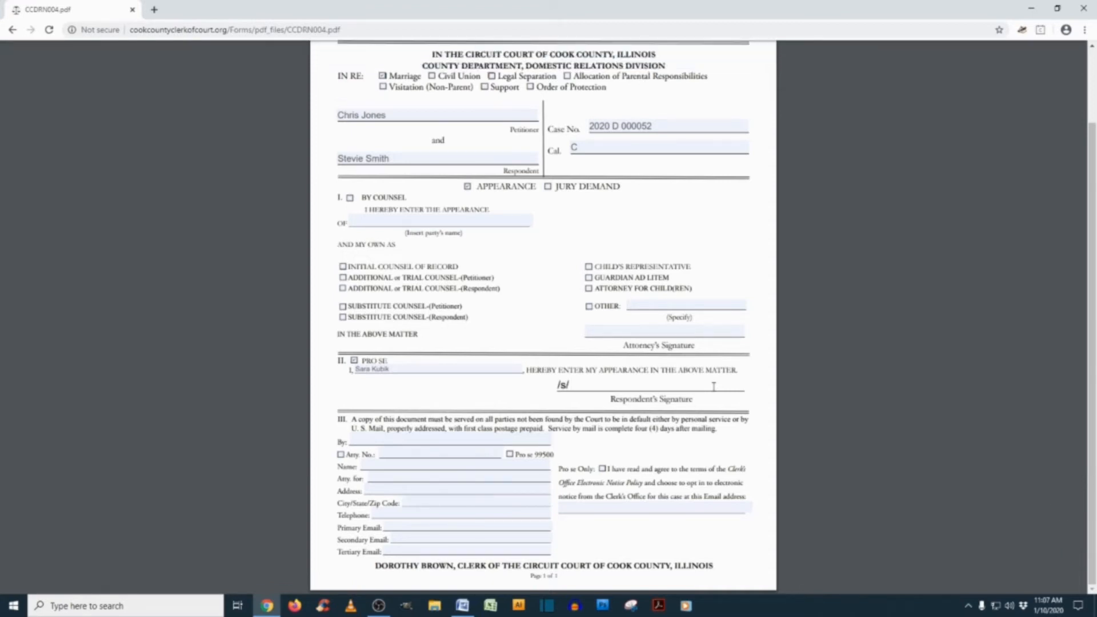
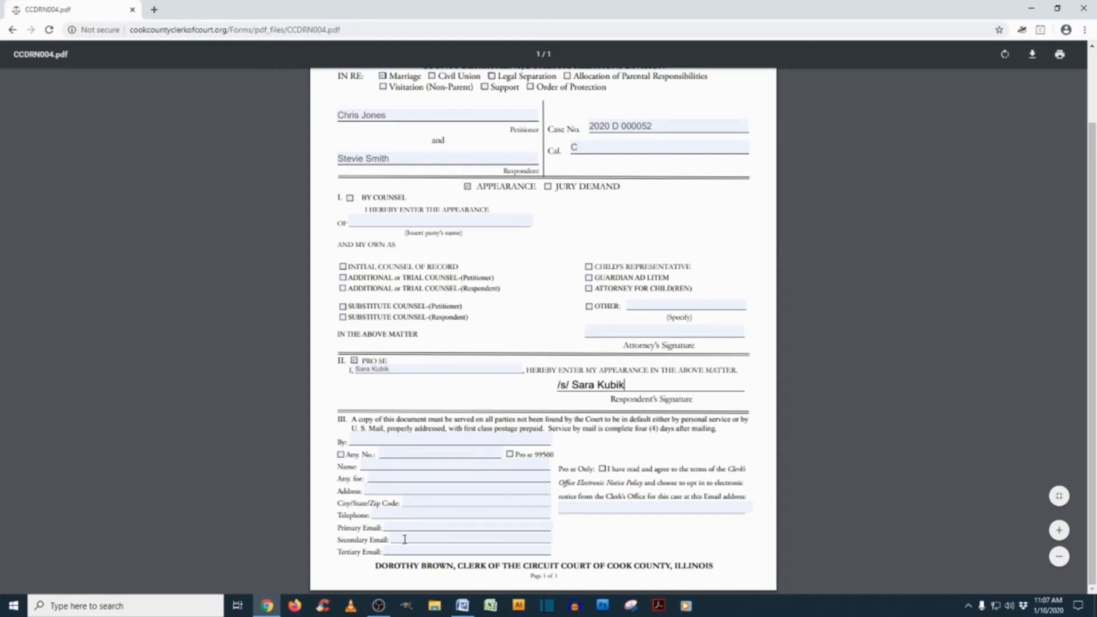
# Check Pro se 99500, accept the e-notice policy, and enter the filer's e-mail address
pyautogui.click(509, 454)
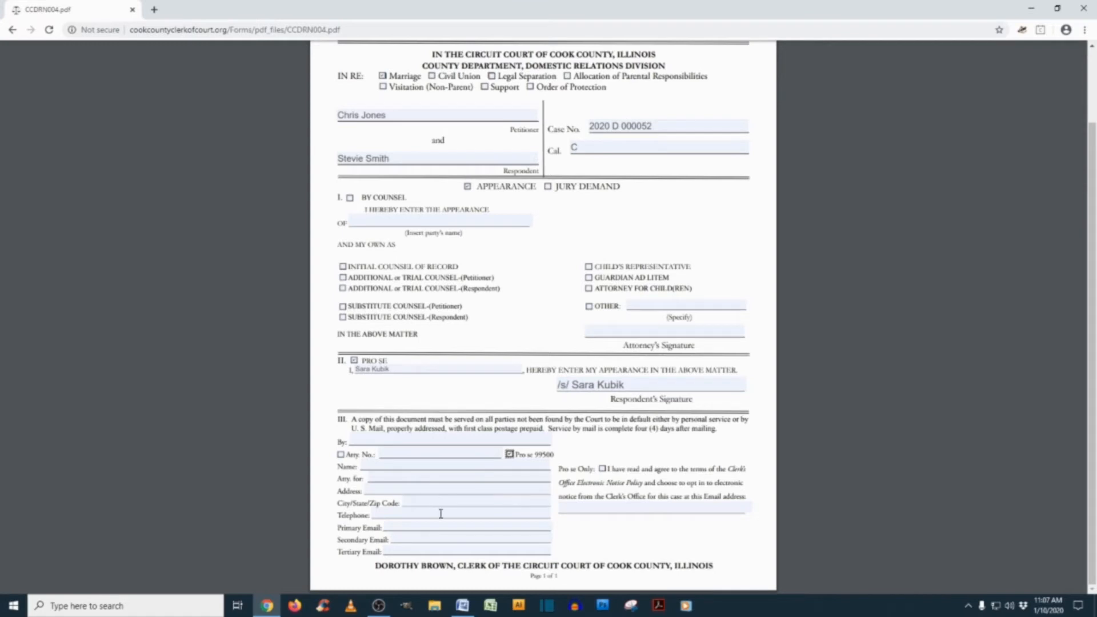
pyautogui.click(603, 469)
pyautogui.click(635, 508)
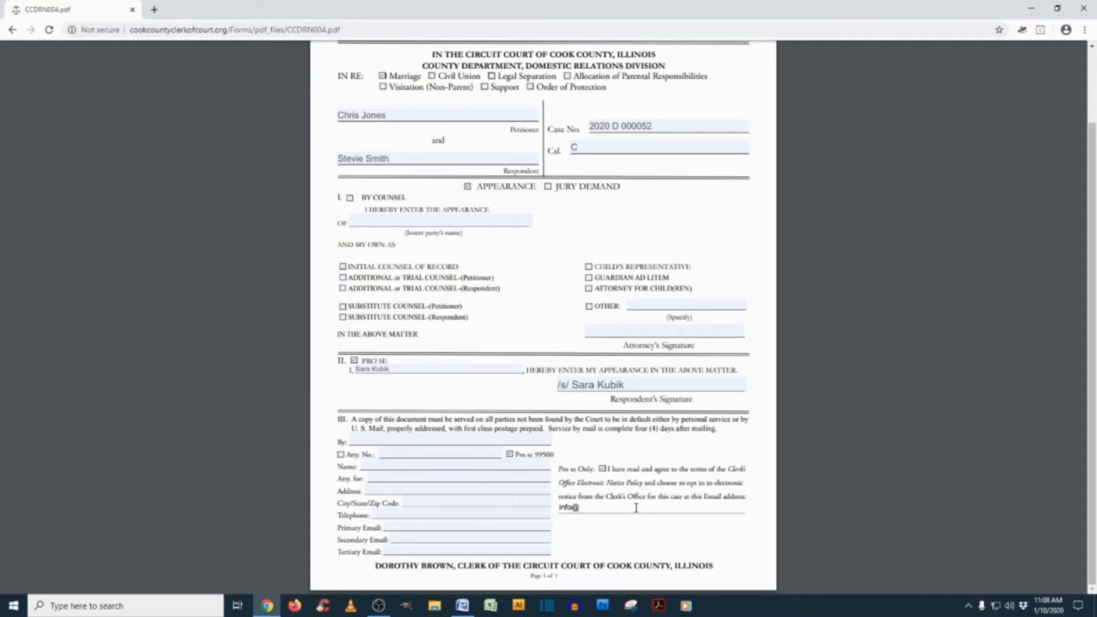
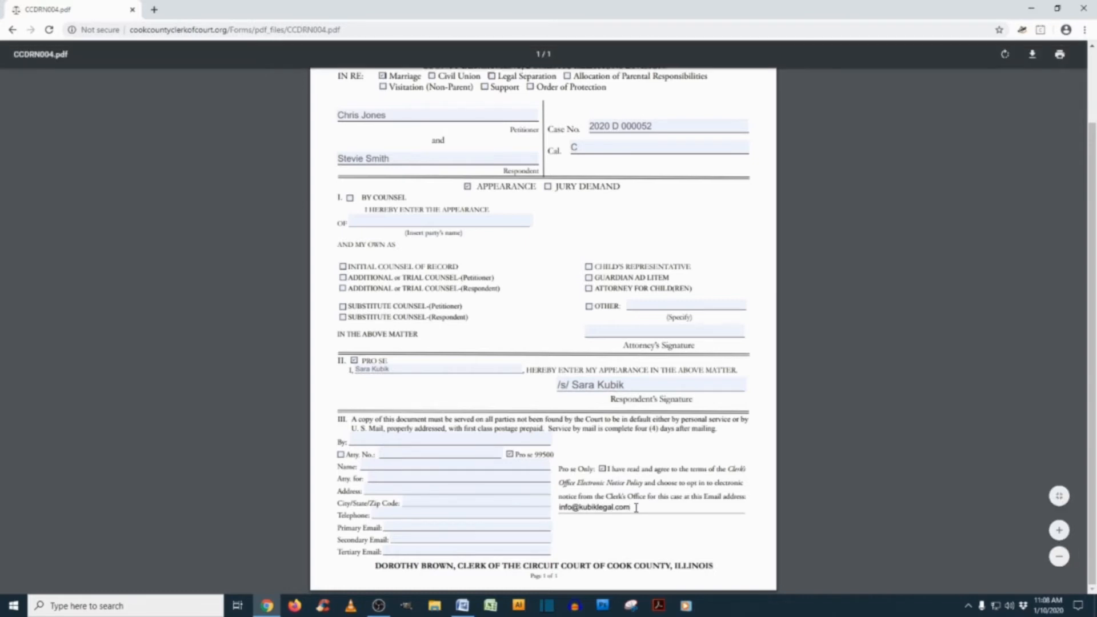
# Save the completed form as Appearance.pdf and bring the Word notes to the front
pyautogui.click(1033, 55)
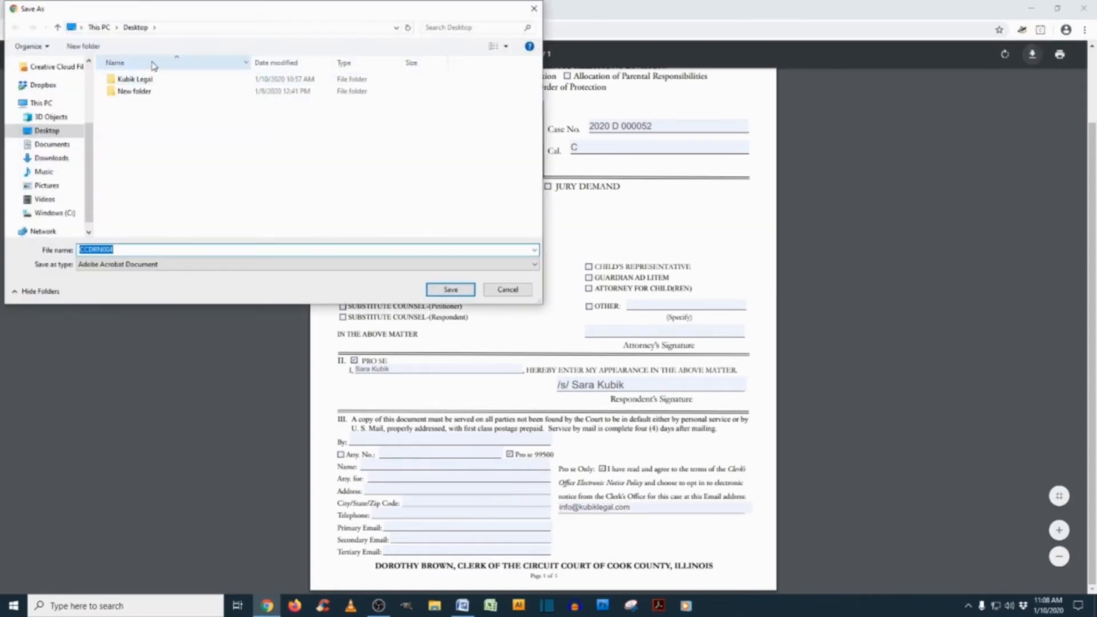
pyautogui.write('A')
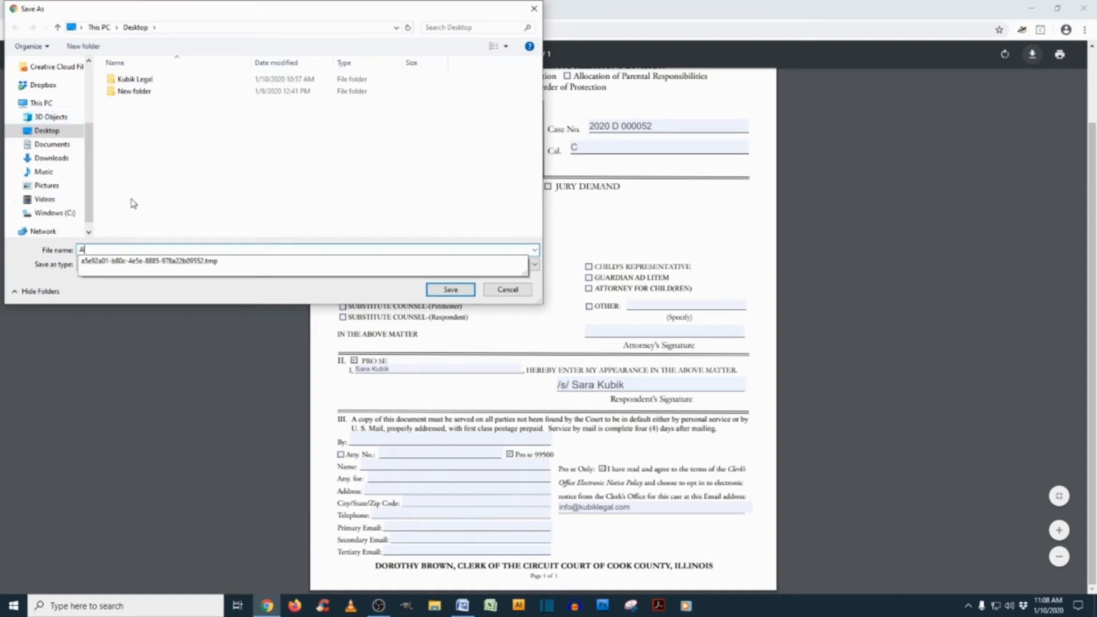
pyautogui.write('ppearance')
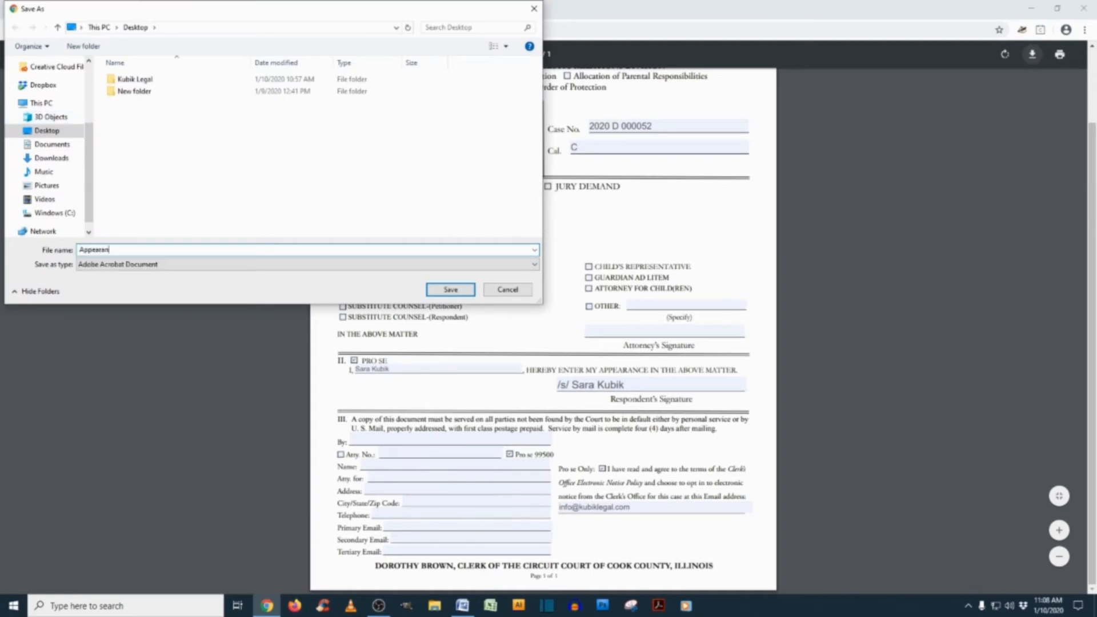
pyautogui.click(435, 289)
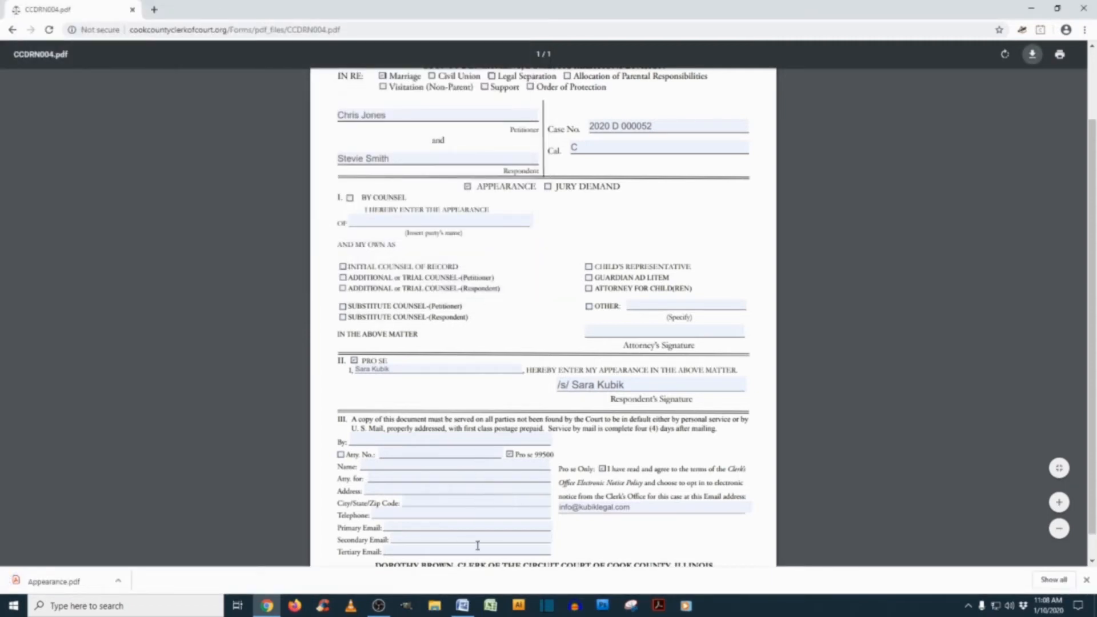
pyautogui.click(463, 606)
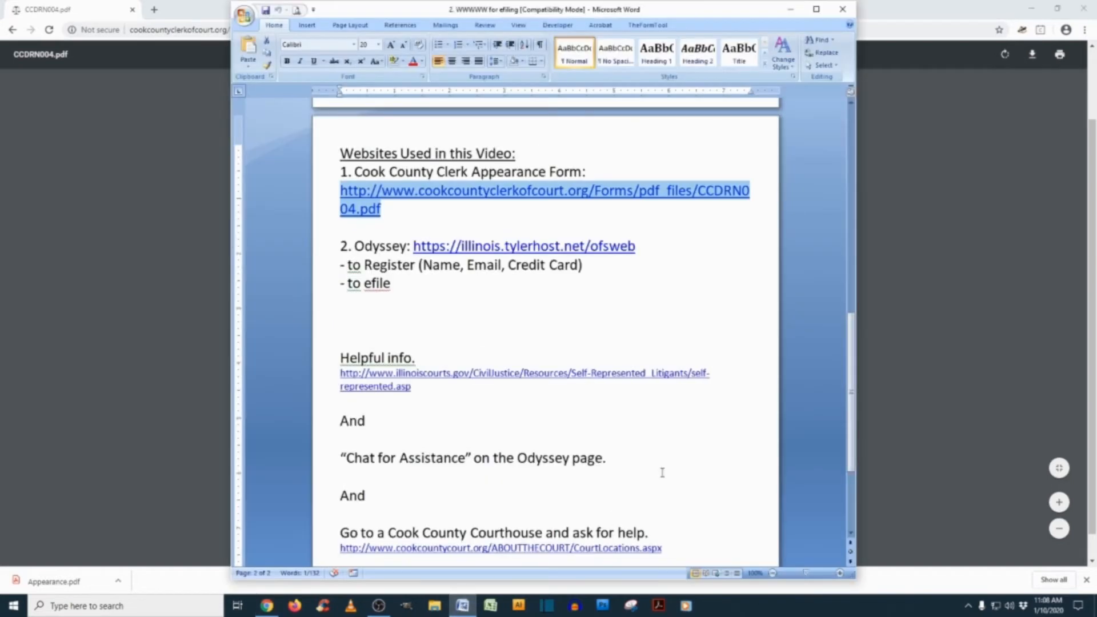
# Copy the Odyssey eFileIL web address from the Word notes and load it in Chrome
pyautogui.click(403, 284)
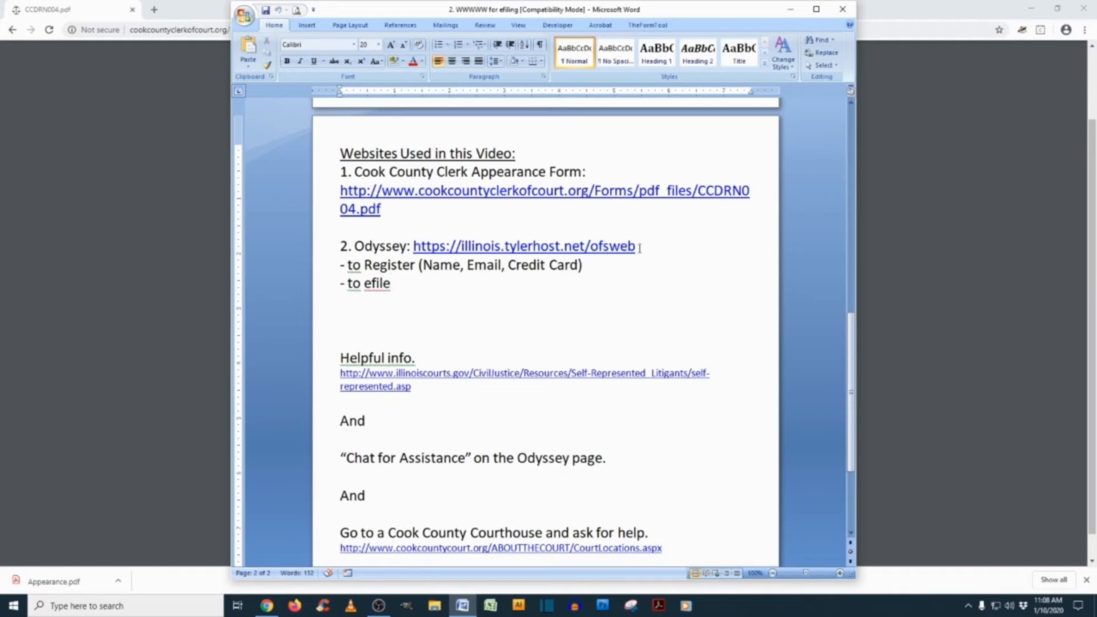
pyautogui.moveTo(636, 247); pyautogui.dragTo(413, 247)
pyautogui.hotkey('ctrl', 'c')
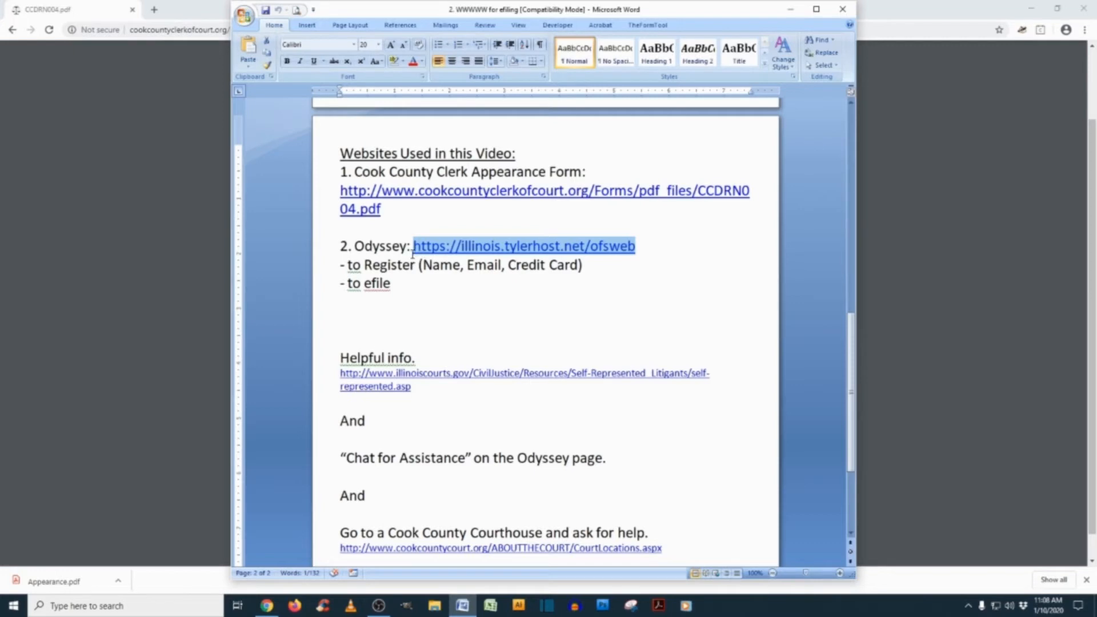
pyautogui.click(932, 306)
pyautogui.click(272, 33)
pyautogui.hotkey('ctrl', 'v')
pyautogui.press('Return')
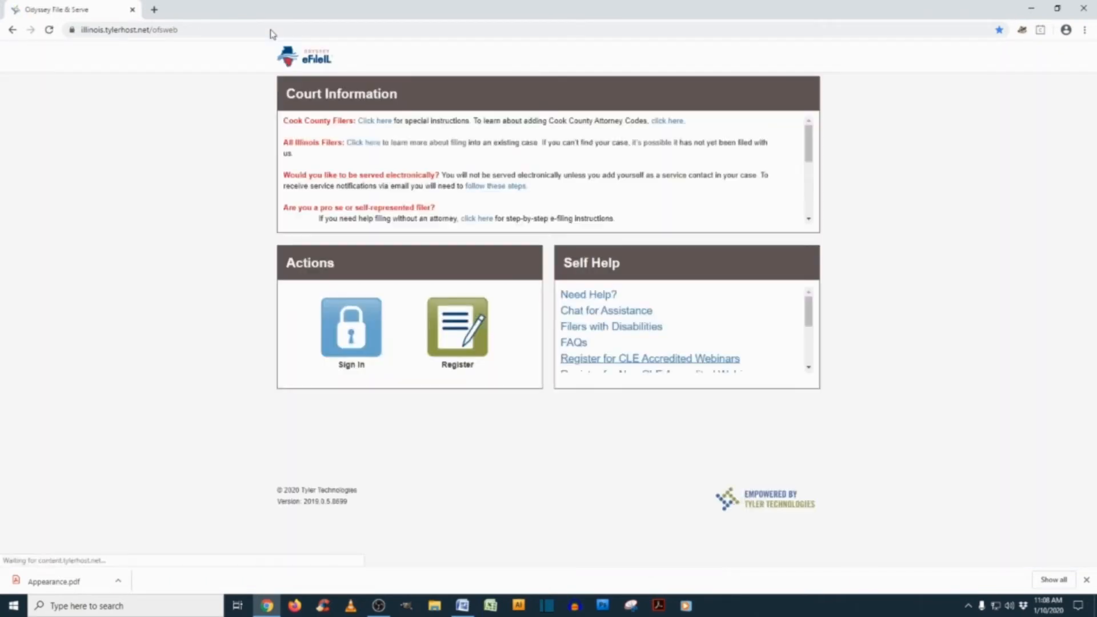
# Open the eFileIL Register page, then return to the Word notes listing registration requirements
pyautogui.click(458, 334)
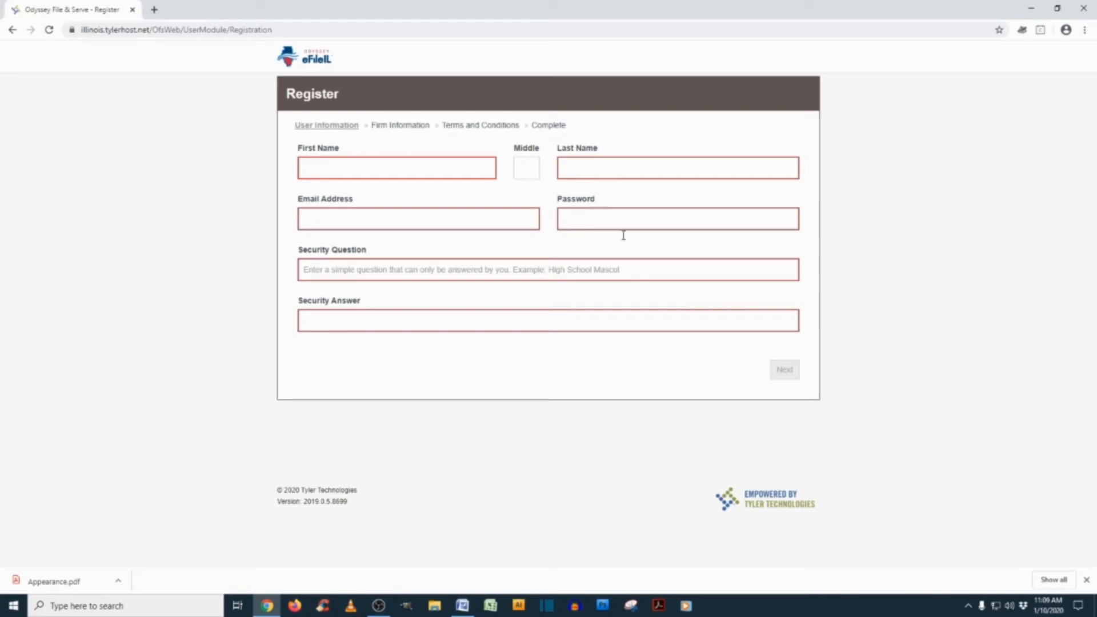
pyautogui.click(462, 607)
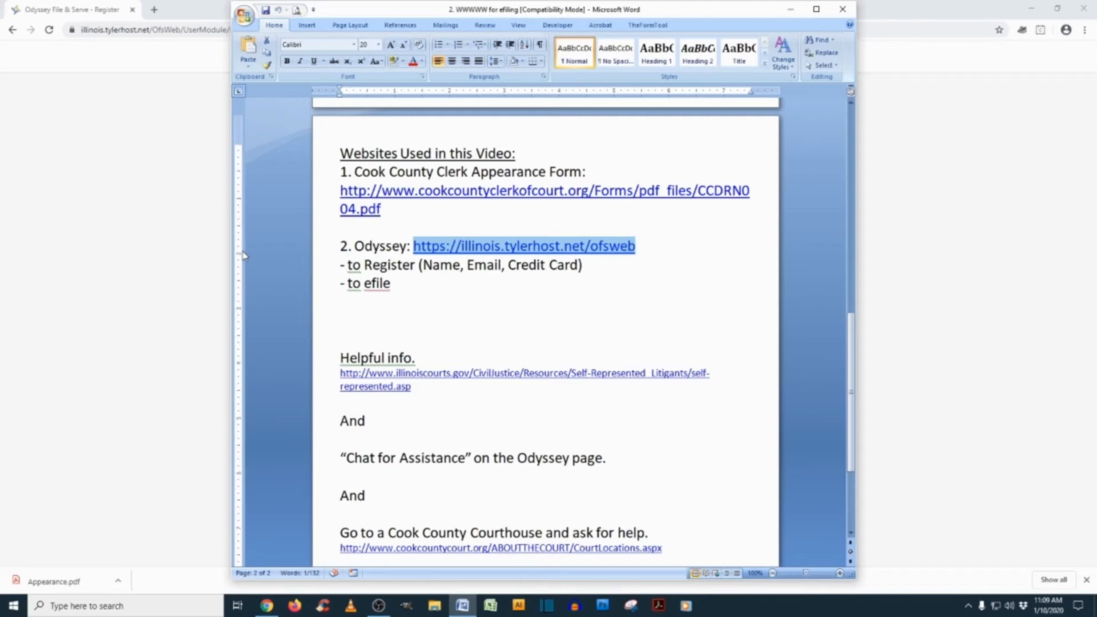
# Return to the eFileIL home page and go to the Sign In page
pyautogui.click(436, 267)
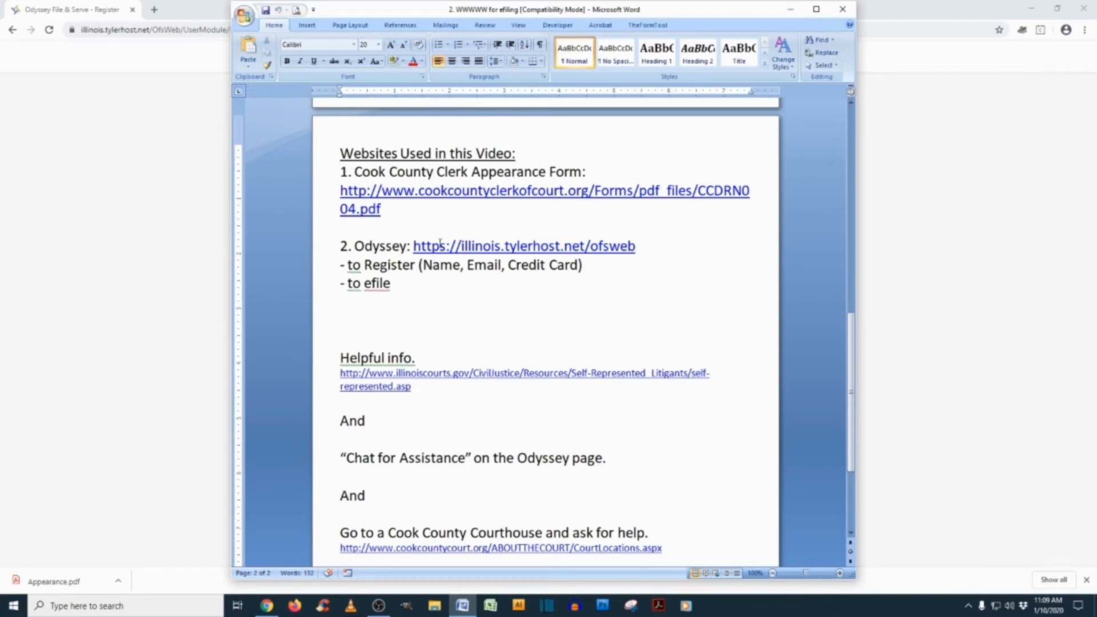
pyautogui.click(190, 222)
pyautogui.click(18, 35)
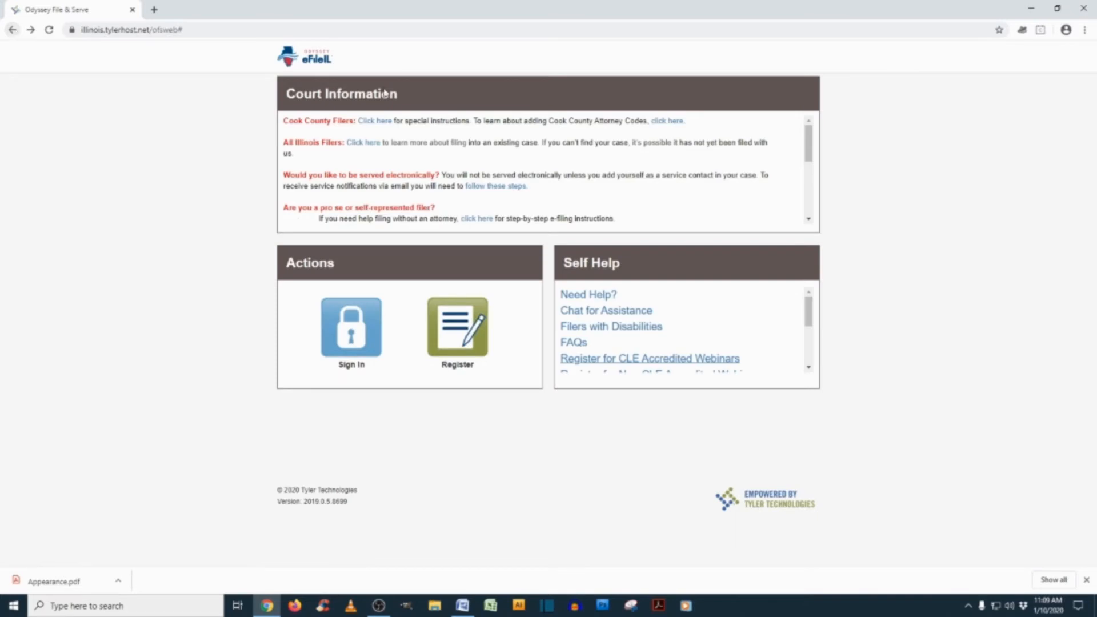
pyautogui.click(340, 322)
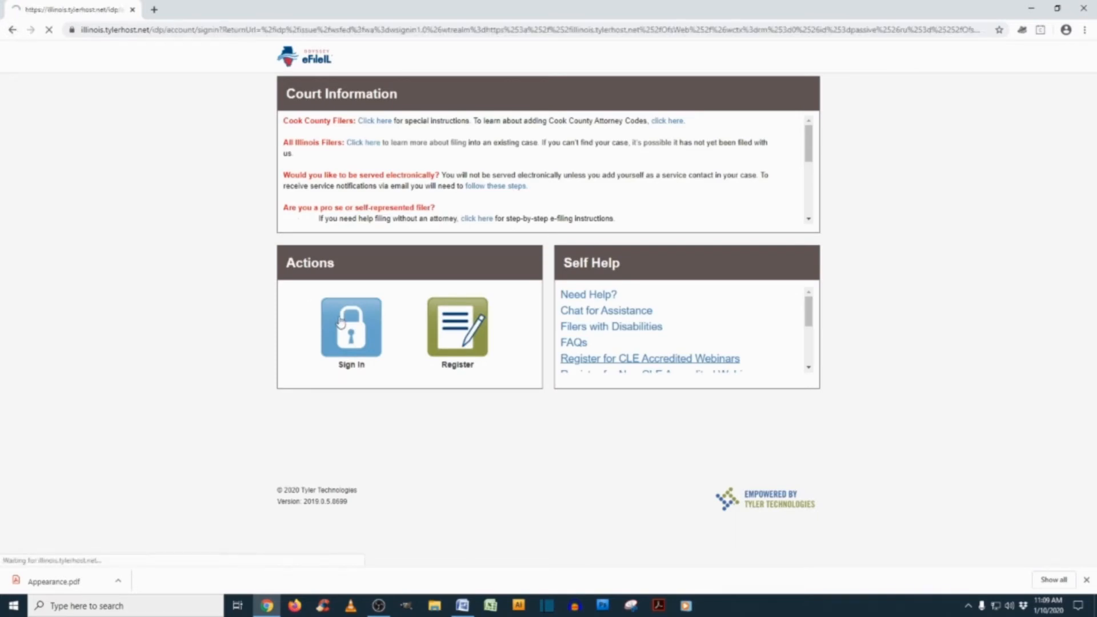
# Sign in with the account e-mail and password to reach the Filer Dashboard
pyautogui.click(471, 146)
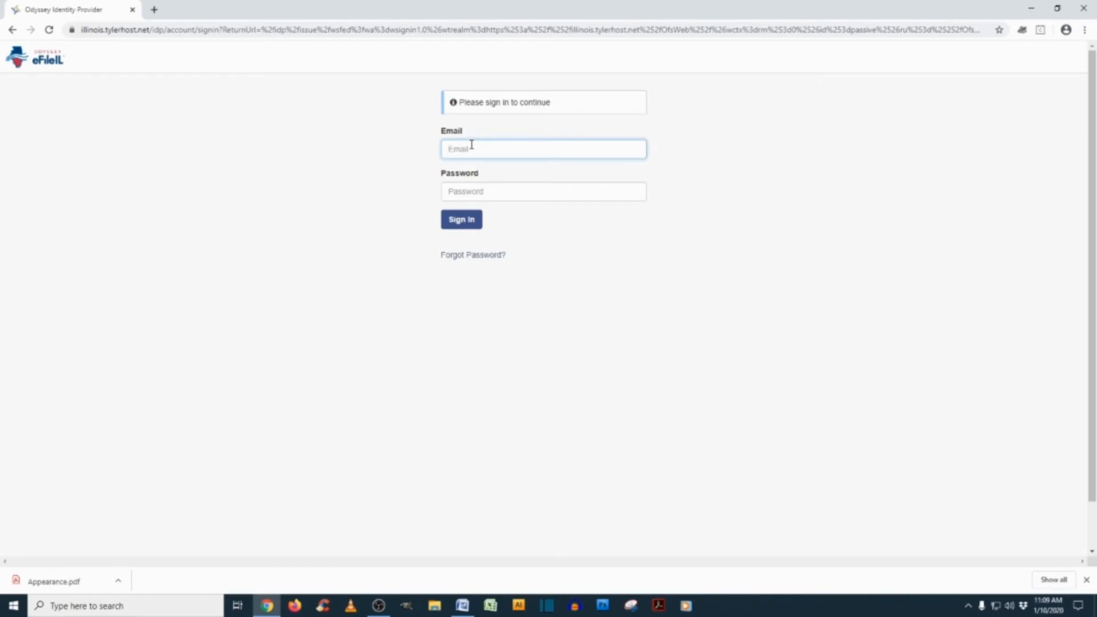
pyautogui.press('Tab')
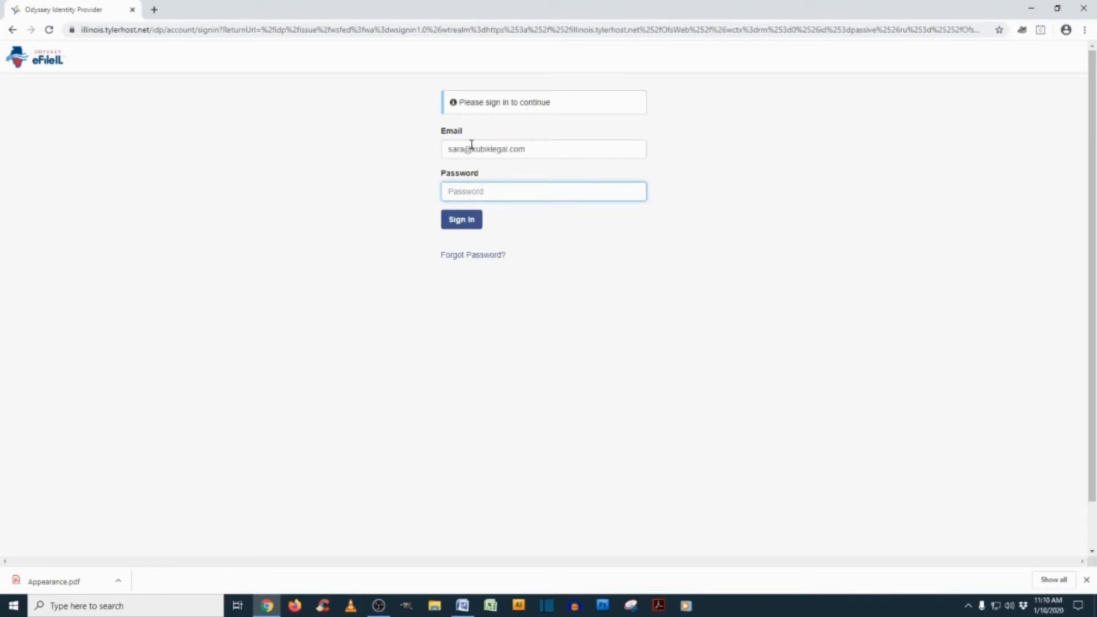
pyautogui.write('**********')
pyautogui.press('Return')
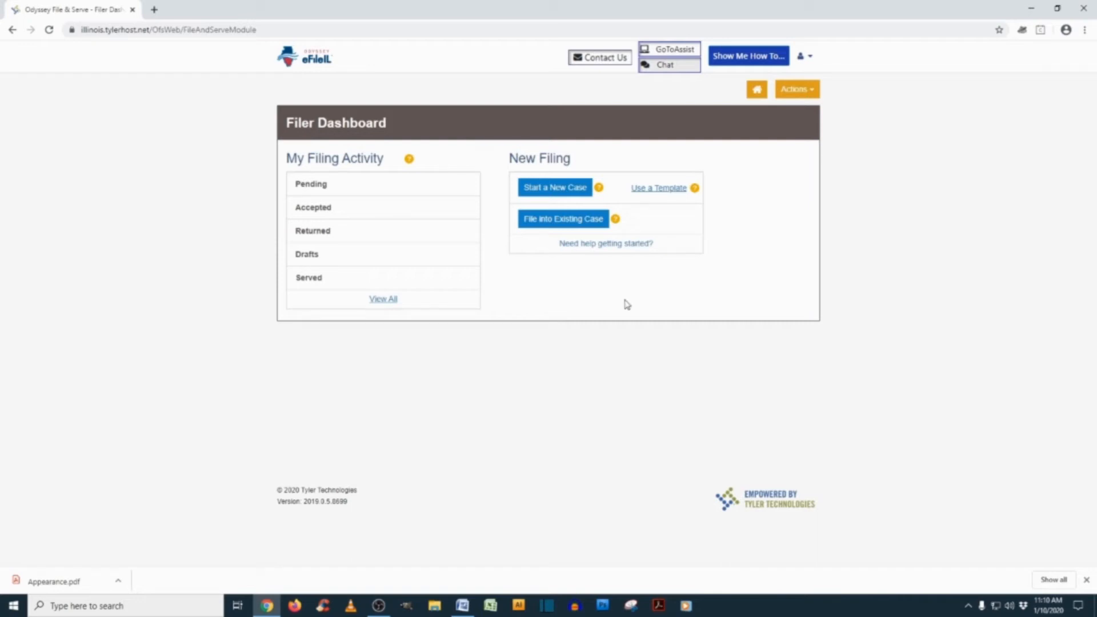
# Start a File into Existing Case filing at Cook County - Domestic Relations - District 1 - Chicago
pyautogui.click(555, 222)
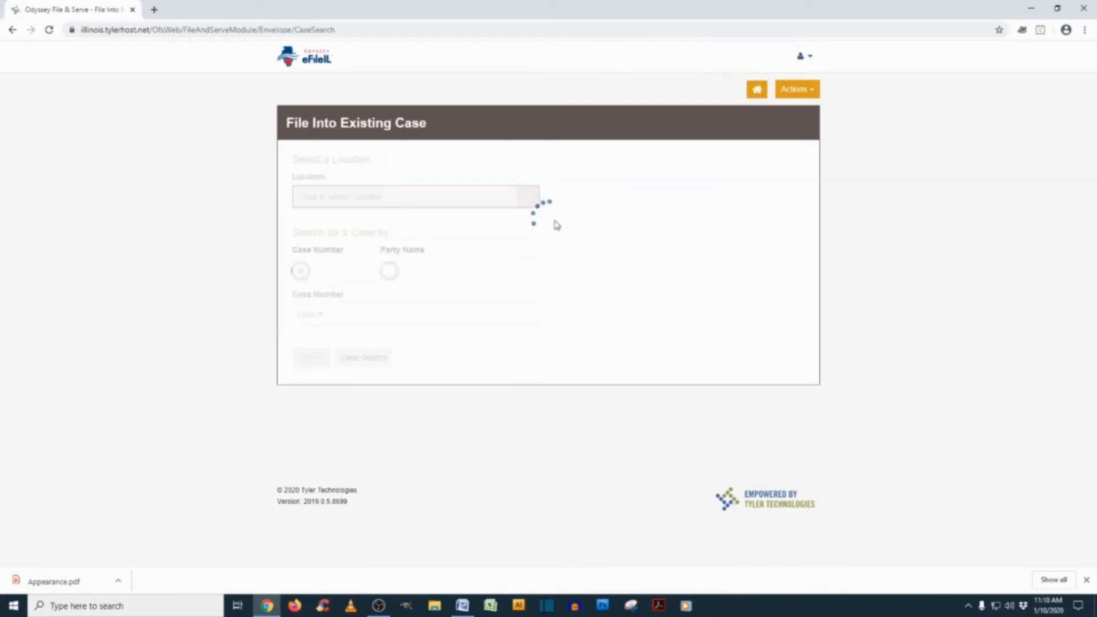
pyautogui.click(382, 205)
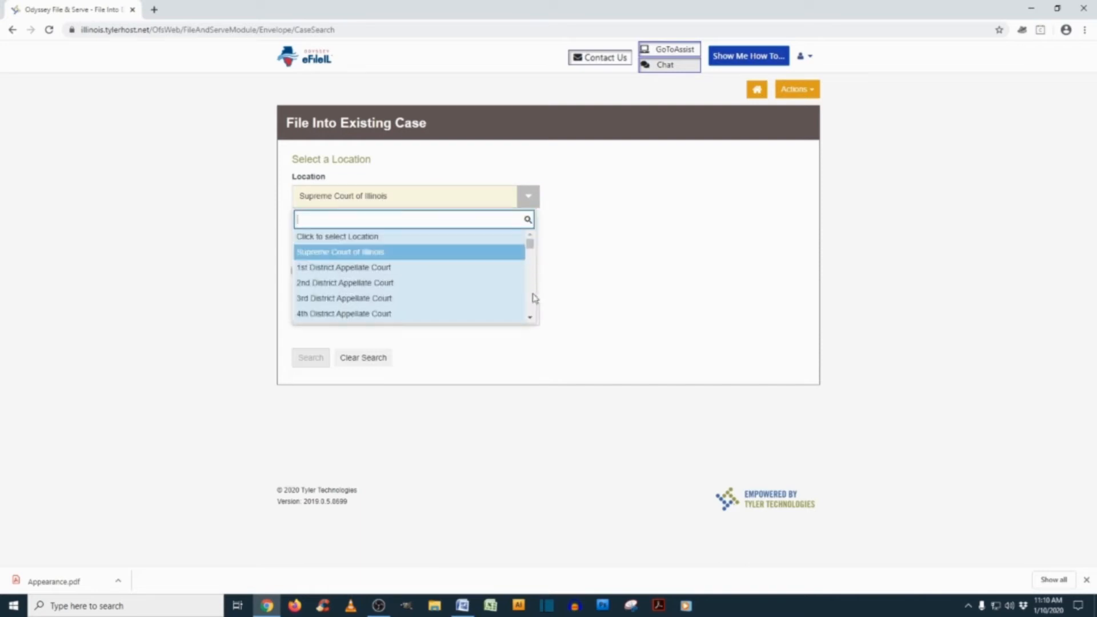
pyautogui.scroll(-2, 532, 298)
pyautogui.scroll(-2, 533, 299)
pyautogui.scroll(-4, 532, 299)
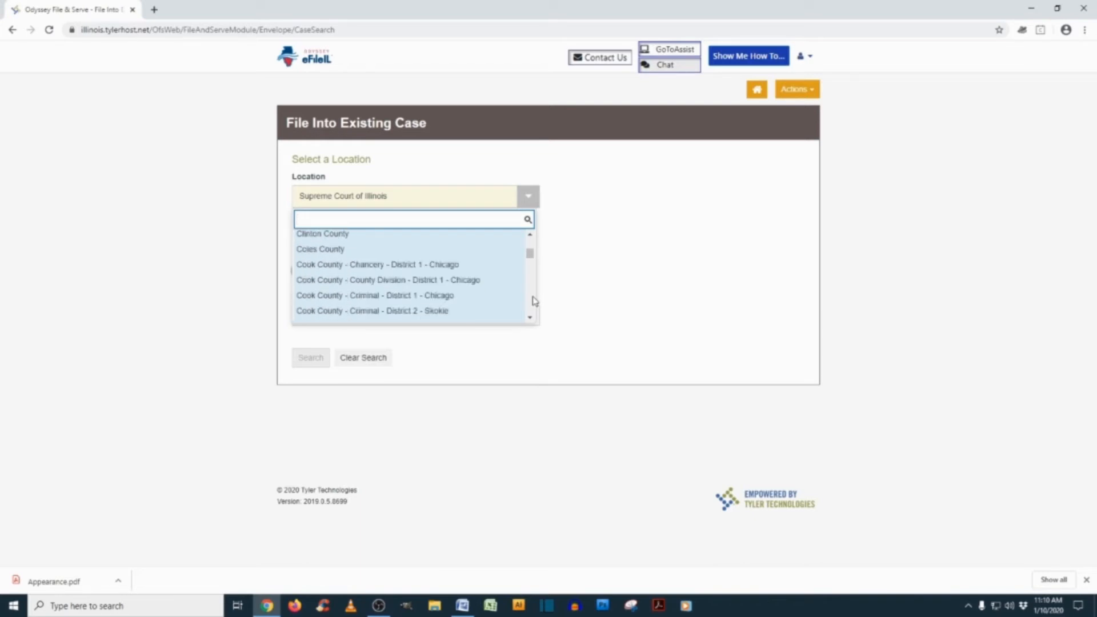
pyautogui.scroll(-3, 533, 320)
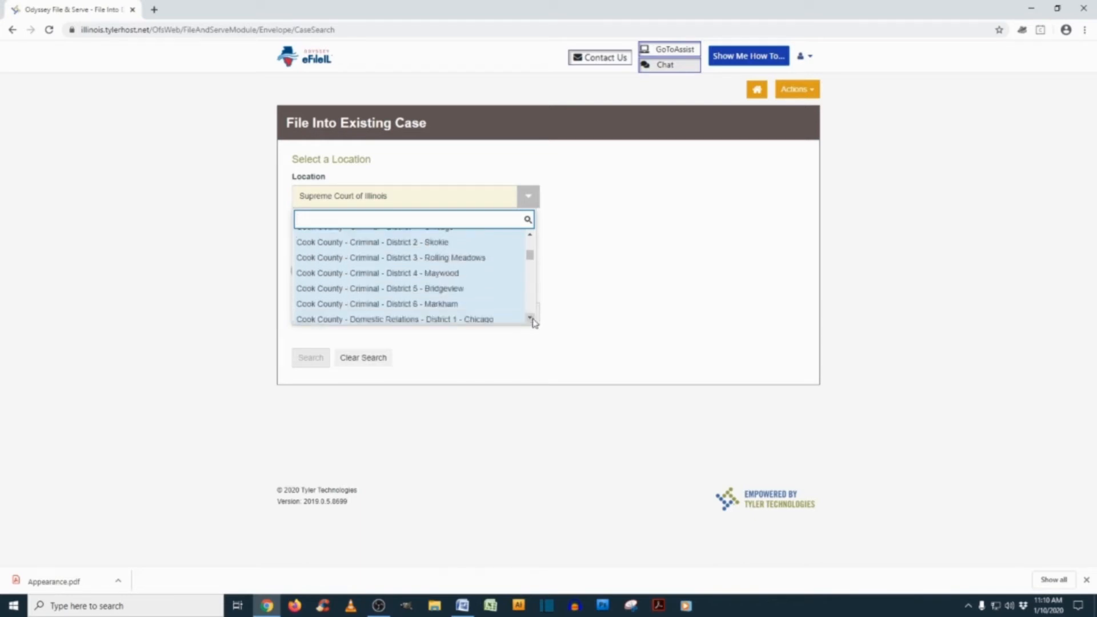
pyautogui.scroll(-3, 531, 320)
pyautogui.click(531, 320)
pyautogui.click(530, 236)
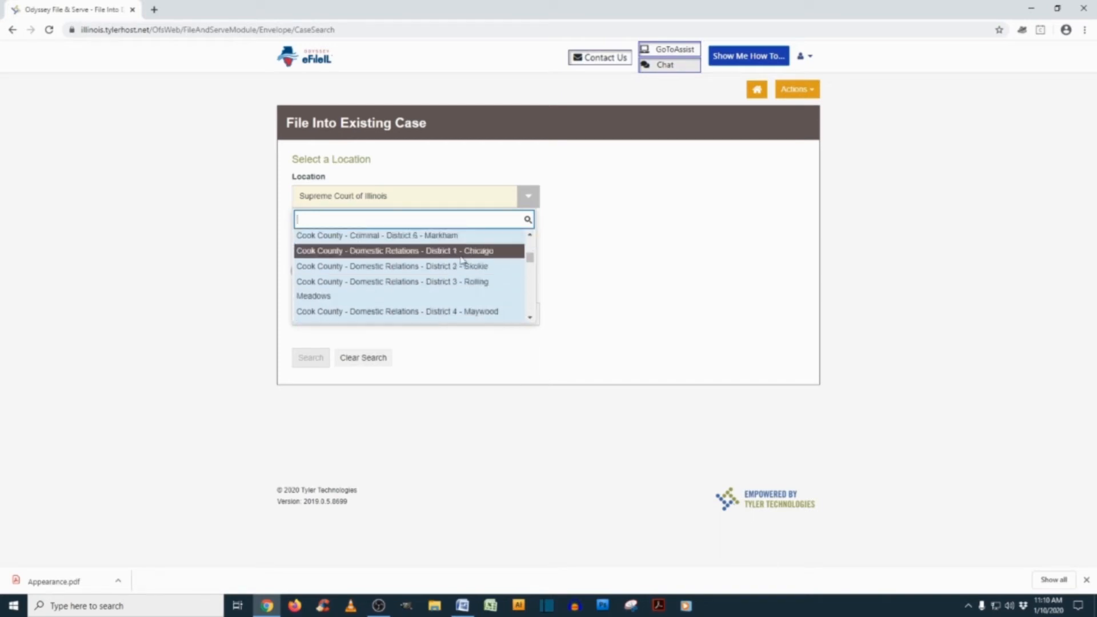
pyautogui.click(461, 252)
pyautogui.click(527, 196)
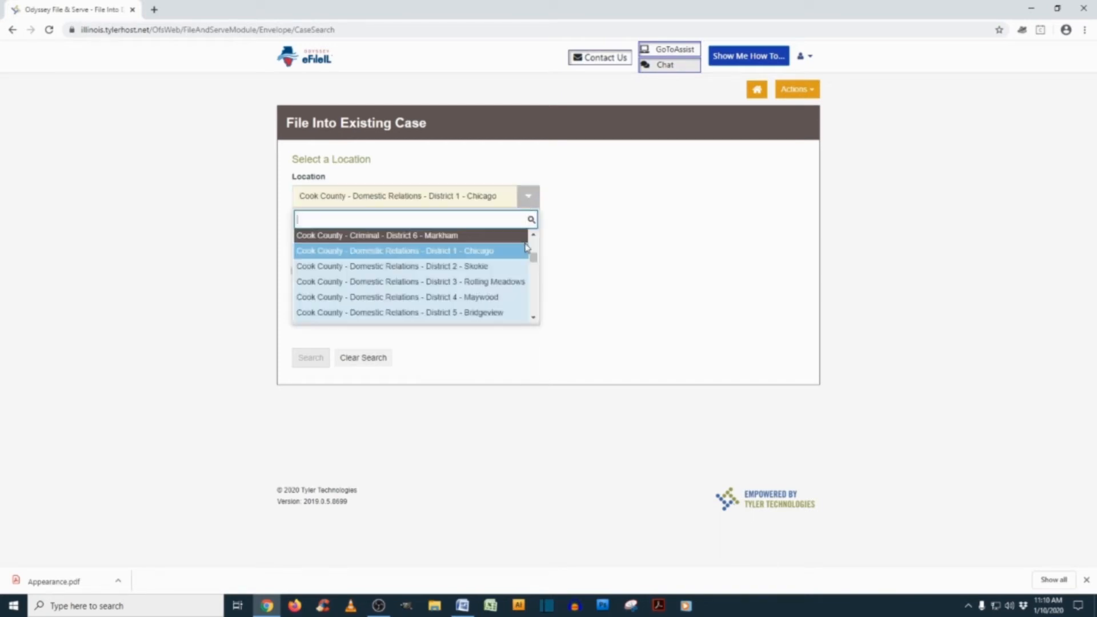
pyautogui.click(496, 252)
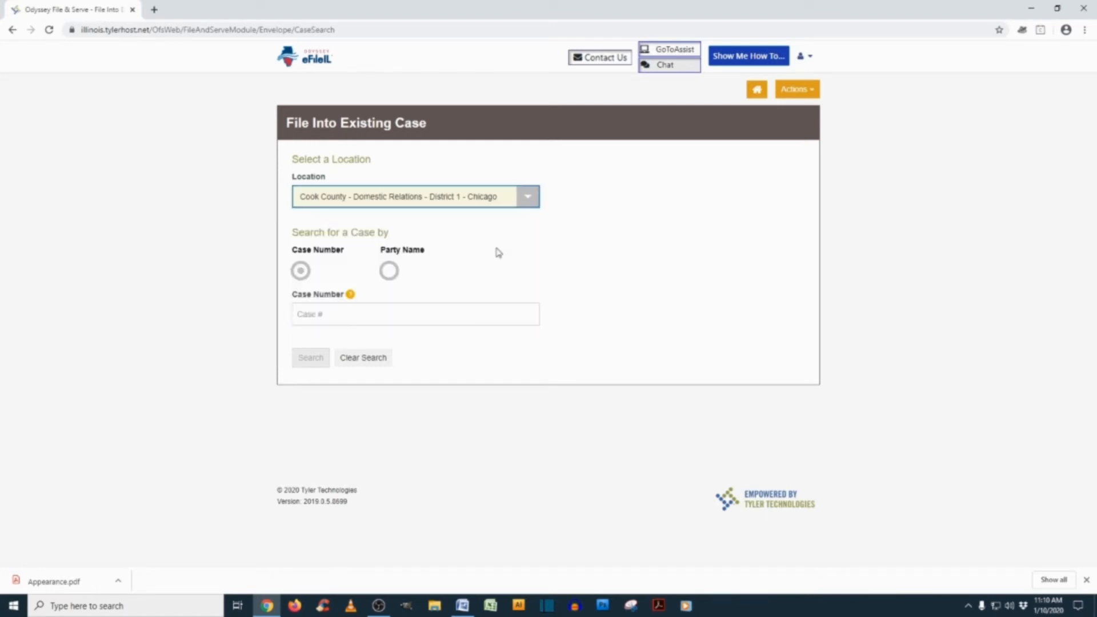
# Search for the existing case by its case number
pyautogui.click(467, 309)
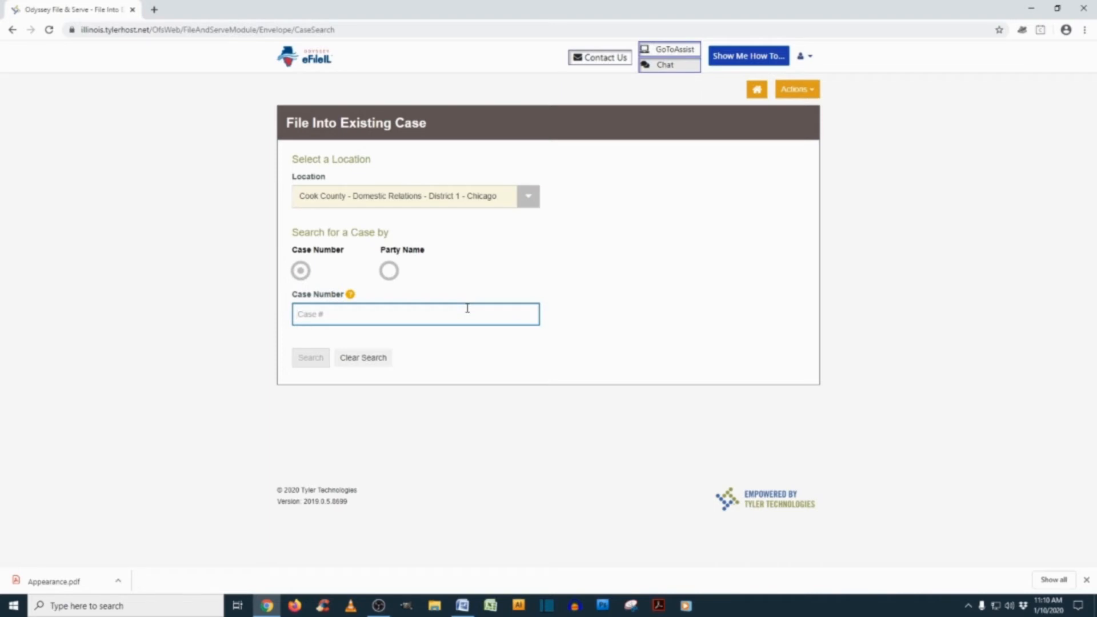
pyautogui.write('2020D')
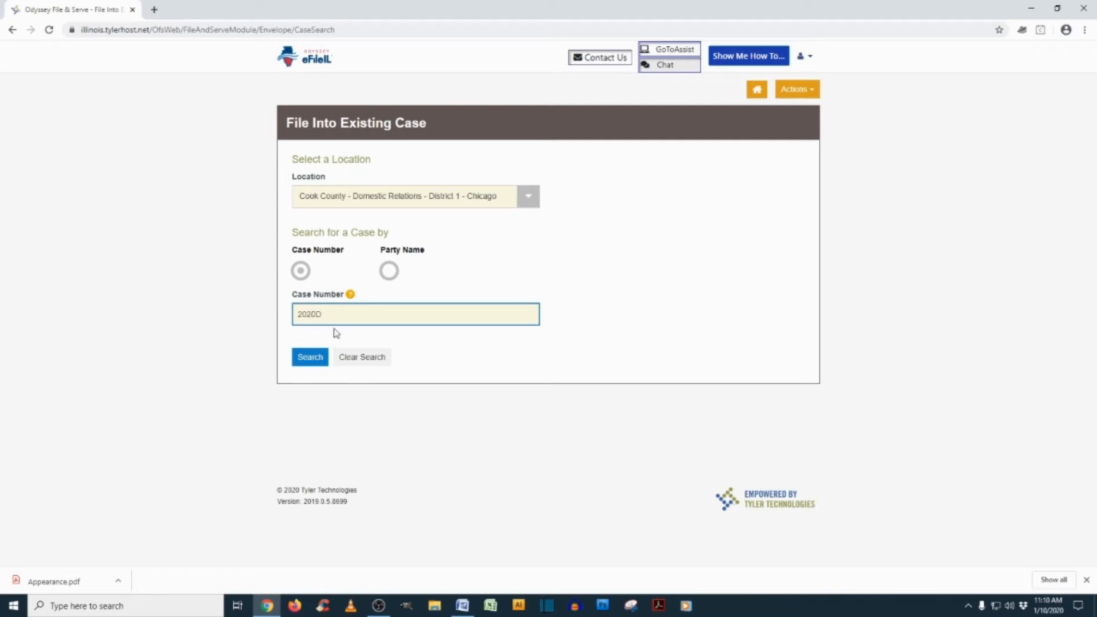
pyautogui.write('000000')
pyautogui.click(313, 357)
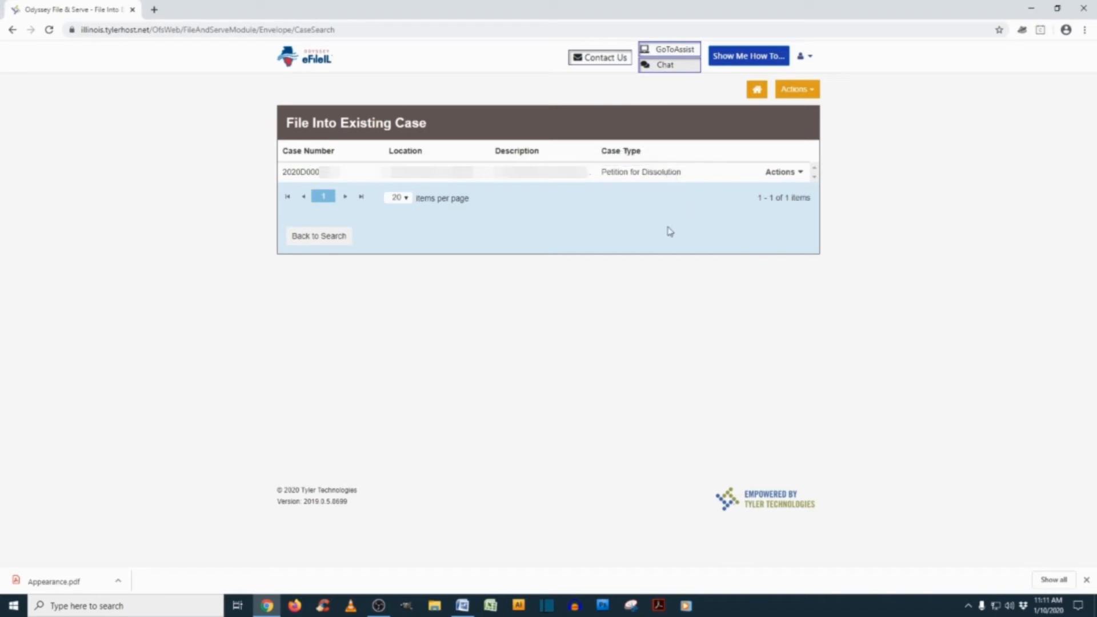
# Choose File Into Case from the found Petition for Dissolution case's Actions menu
pyautogui.click(790, 173)
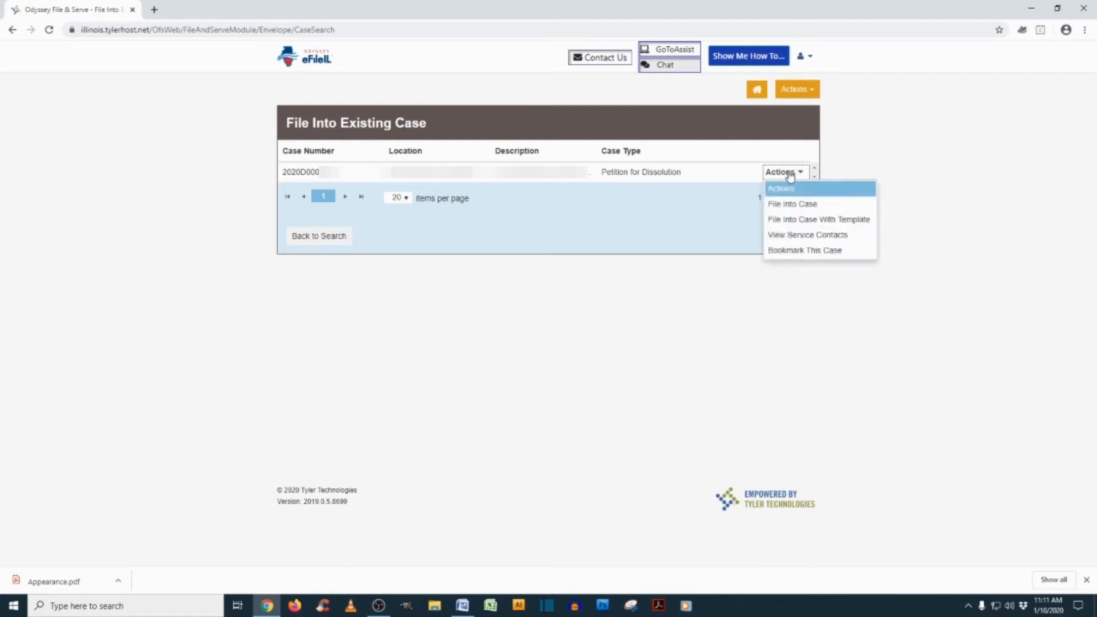
pyautogui.click(806, 204)
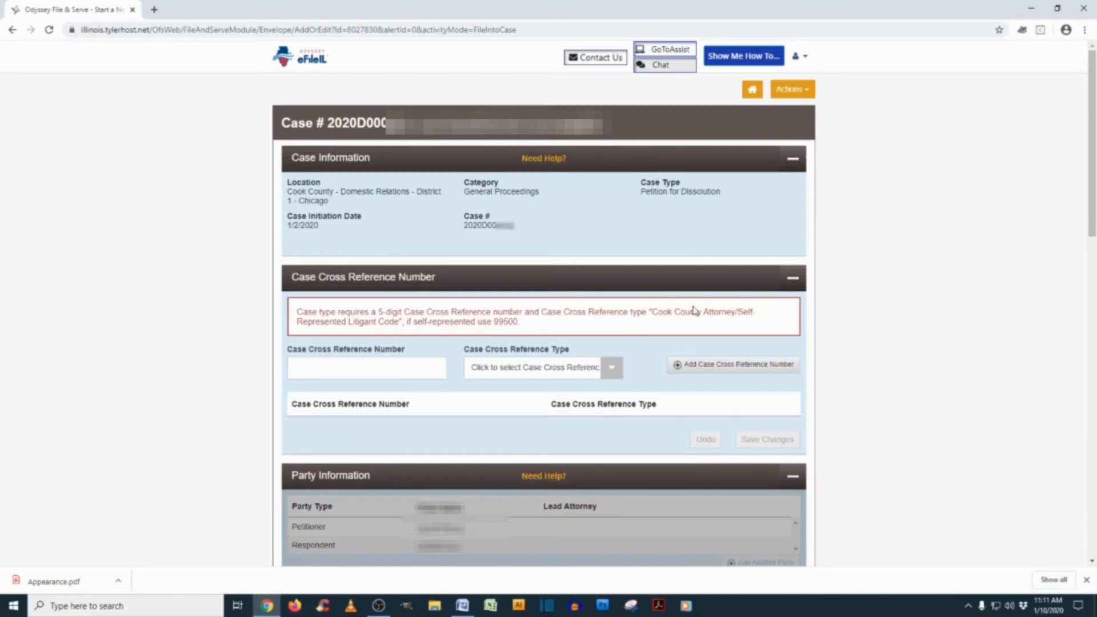
# Add and save cross reference 99500 as a Cook County Attorney/Self-Represented Litigant Code
pyautogui.scroll(-1, 694, 310)
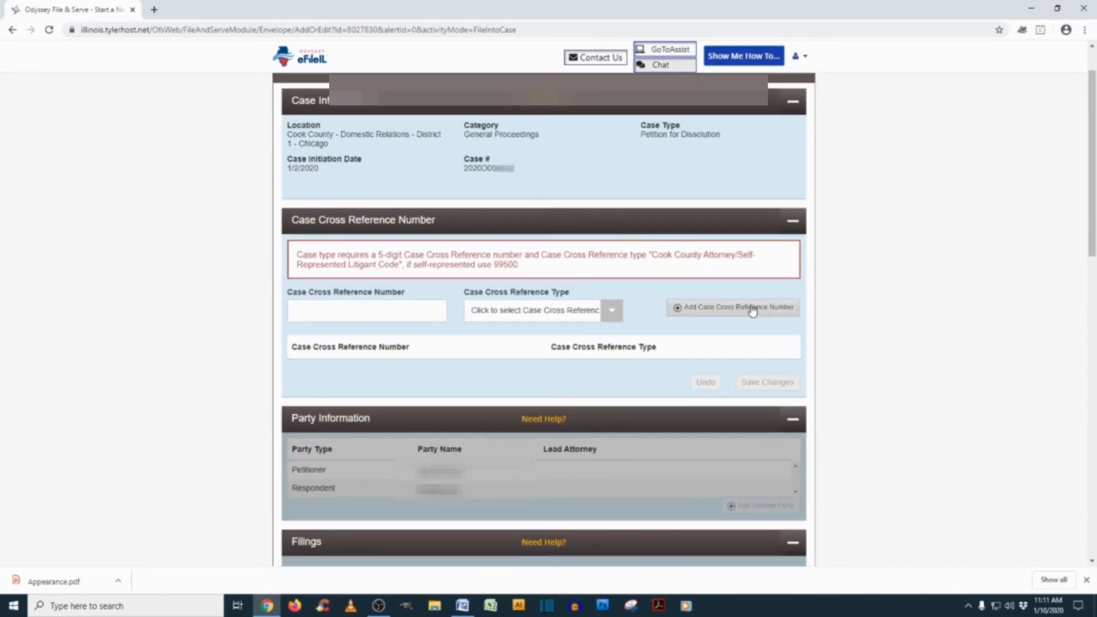
pyautogui.click(372, 319)
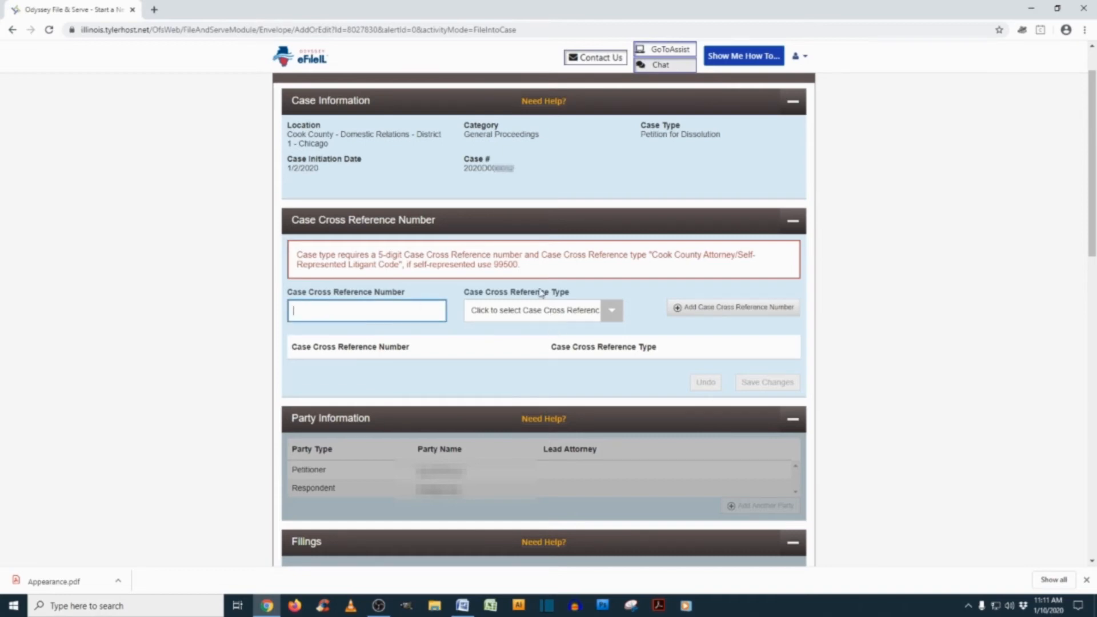
pyautogui.write('99500')
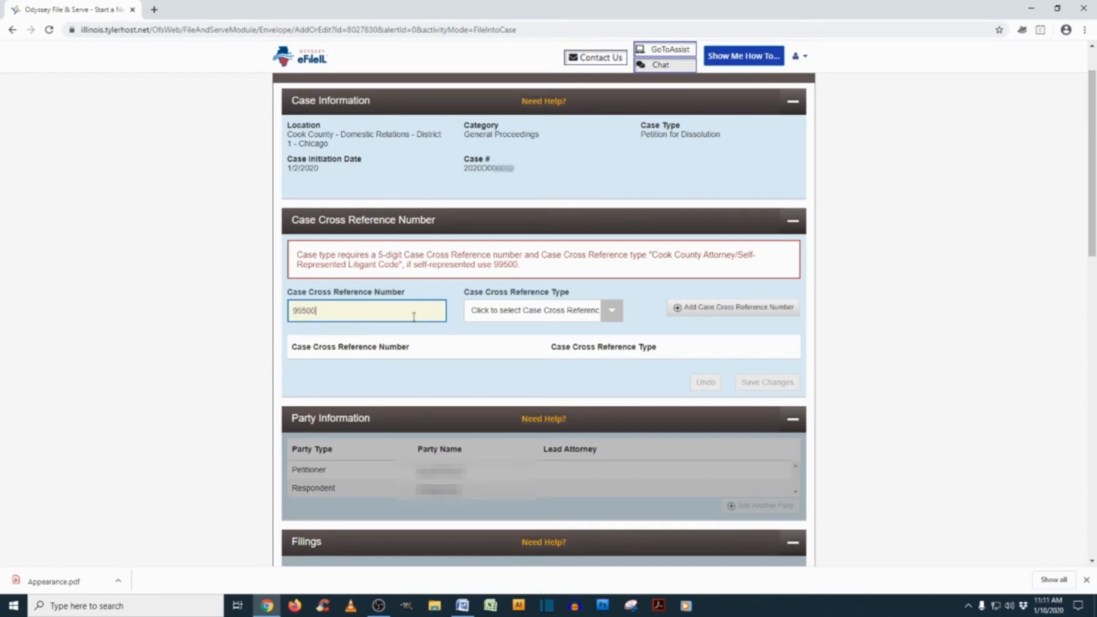
pyautogui.click(548, 313)
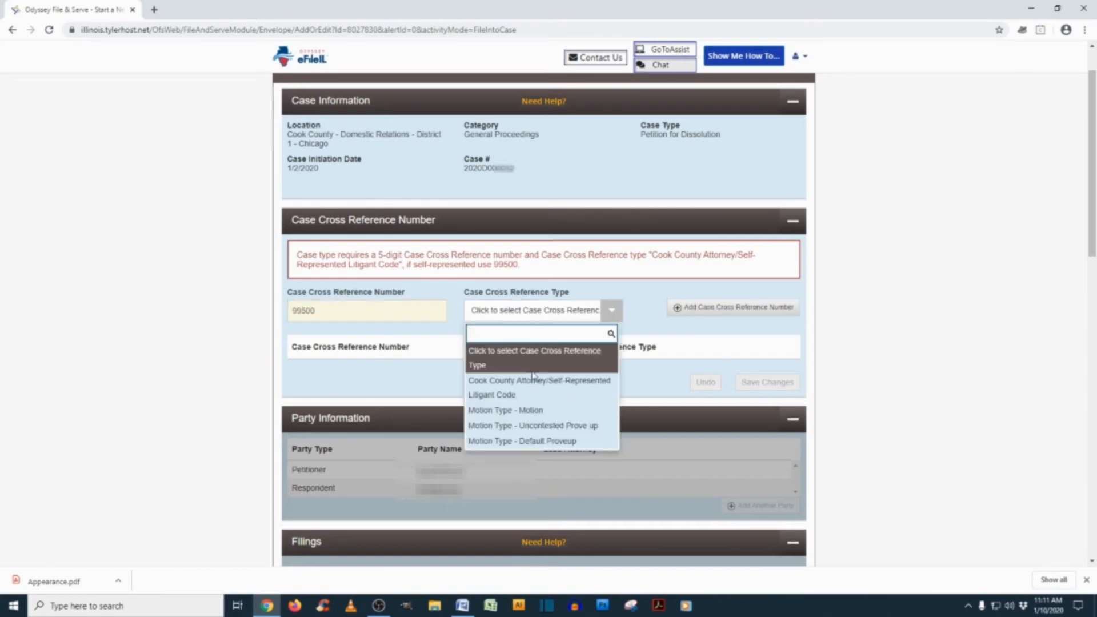
pyautogui.click(534, 382)
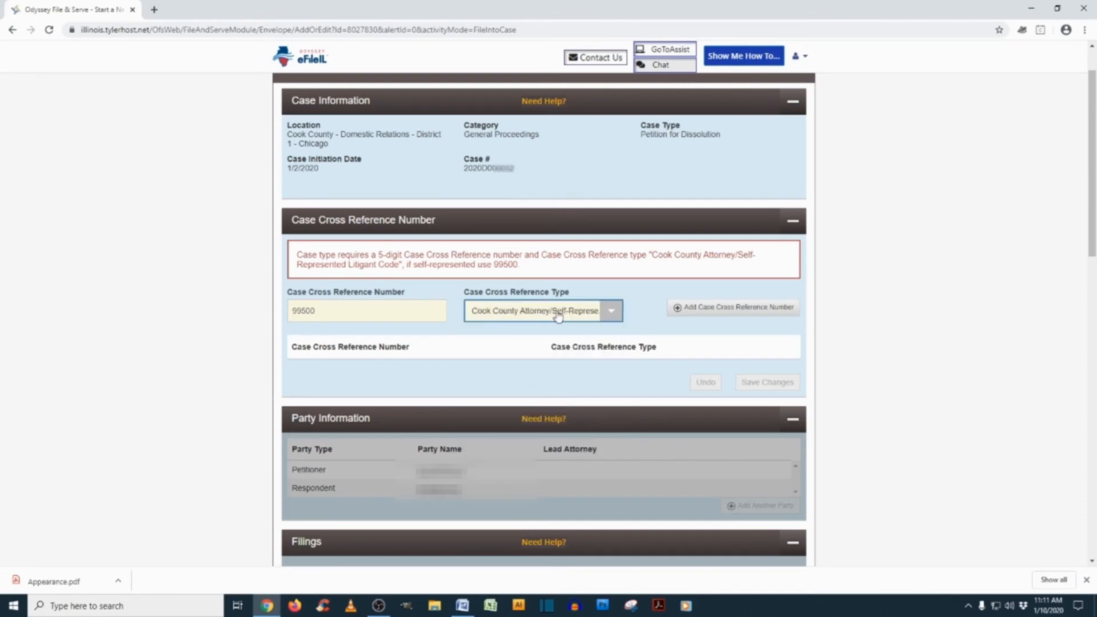
pyautogui.click(764, 318)
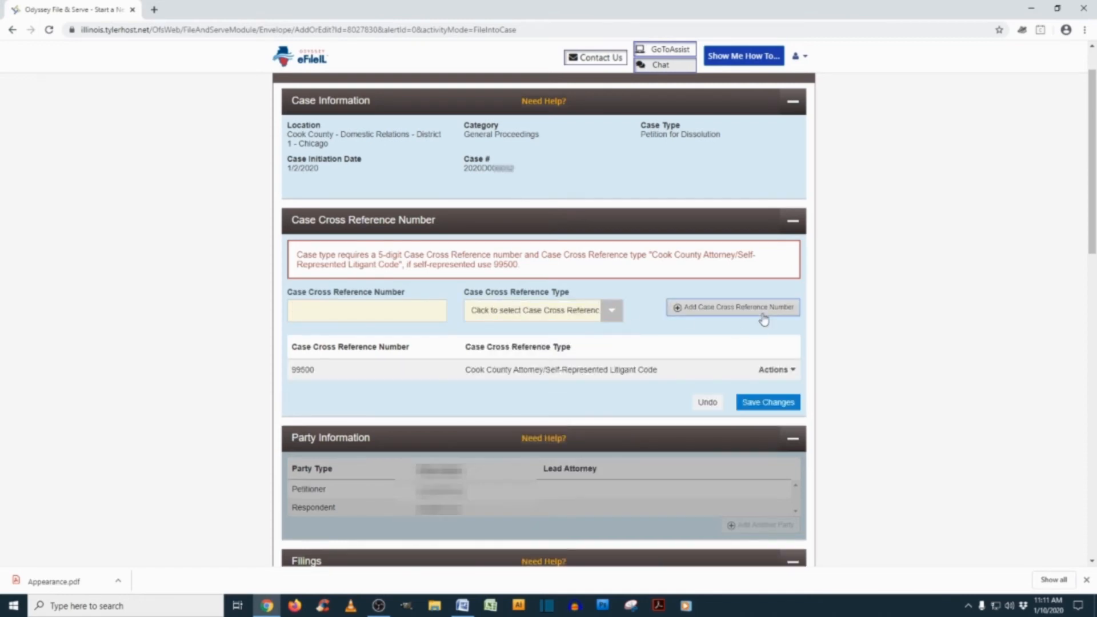
pyautogui.click(791, 403)
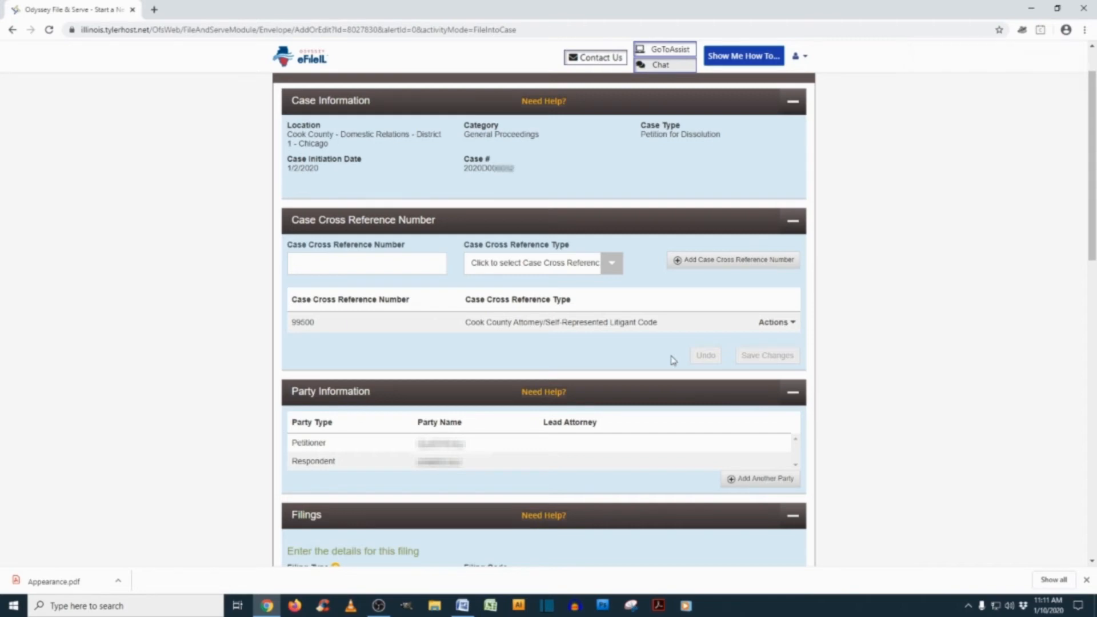
pyautogui.scroll(-2, 674, 360)
# Set the Respondent's Lead Attorney to Pro Se and save the party information
pyautogui.click(462, 348)
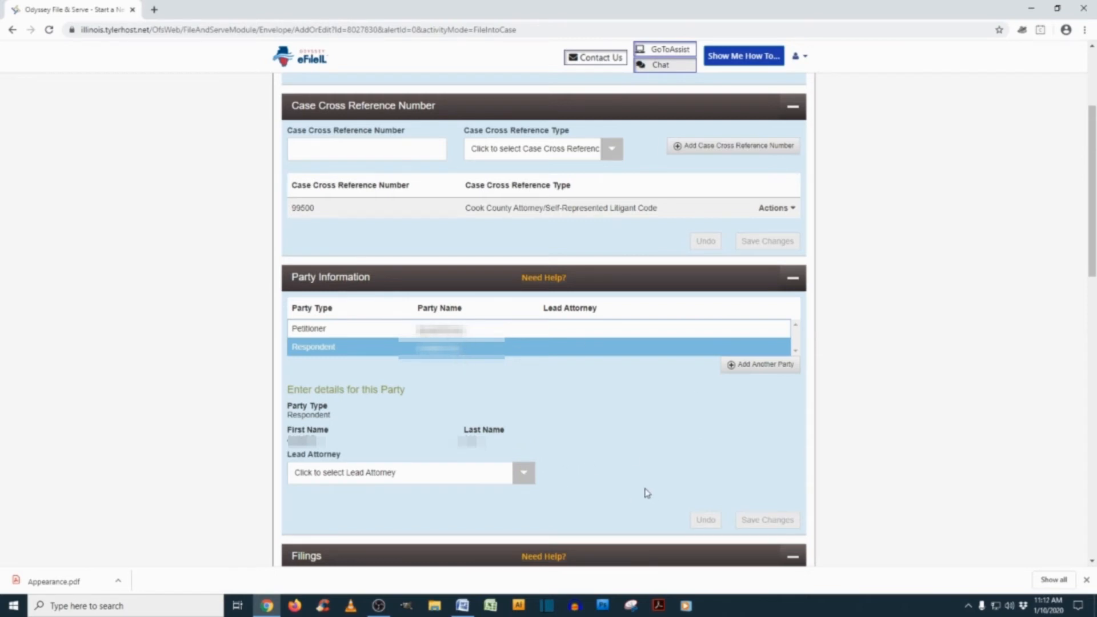
pyautogui.scroll(-2, 649, 492)
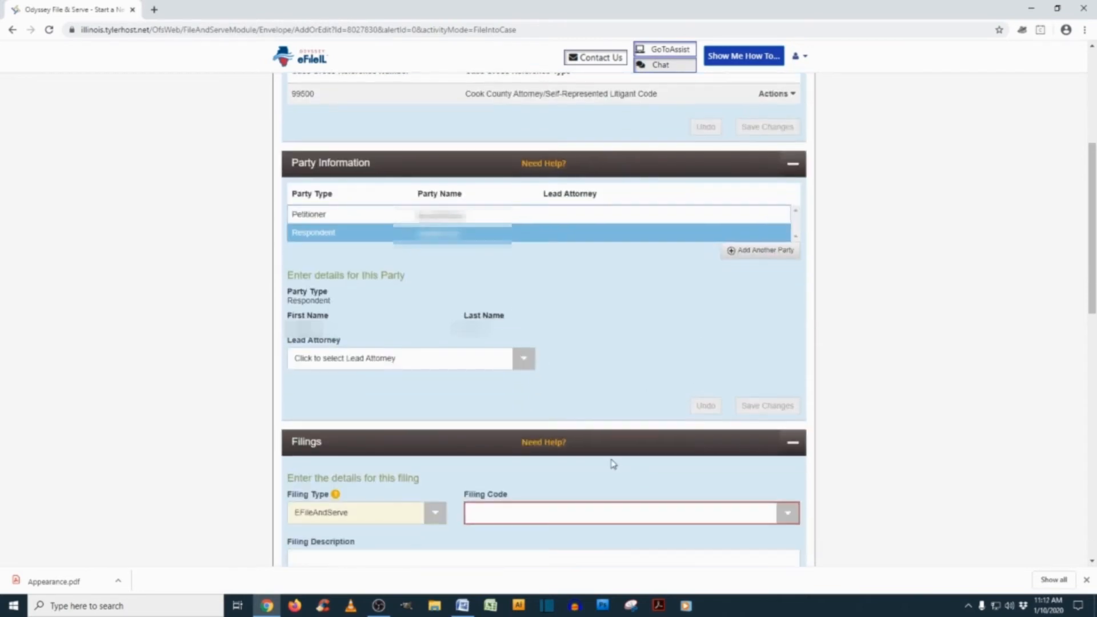
pyautogui.click(521, 366)
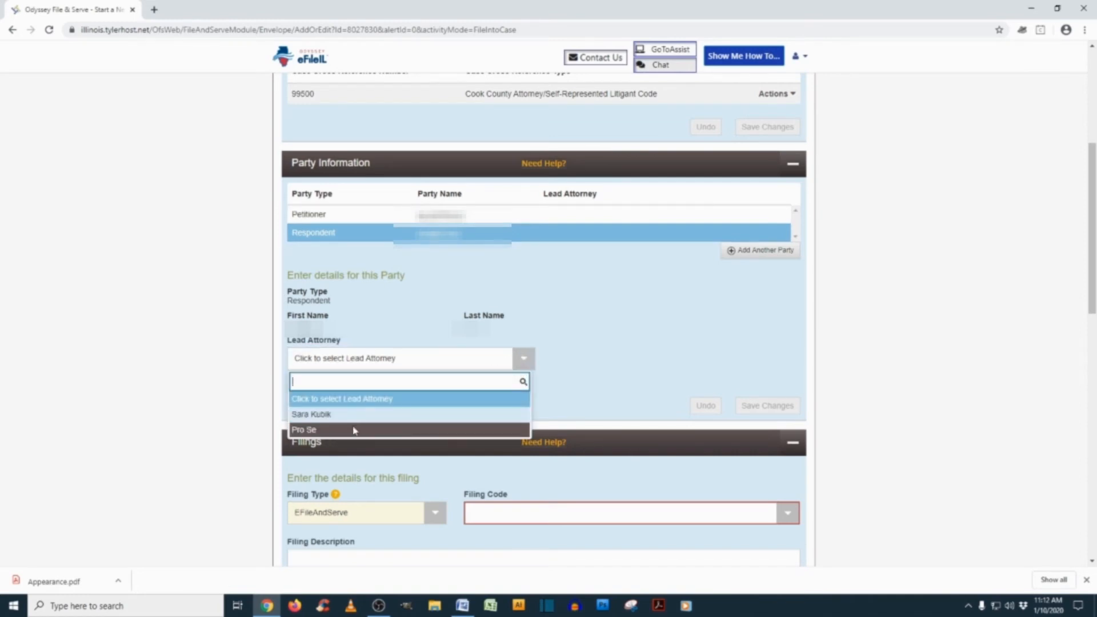
pyautogui.click(323, 433)
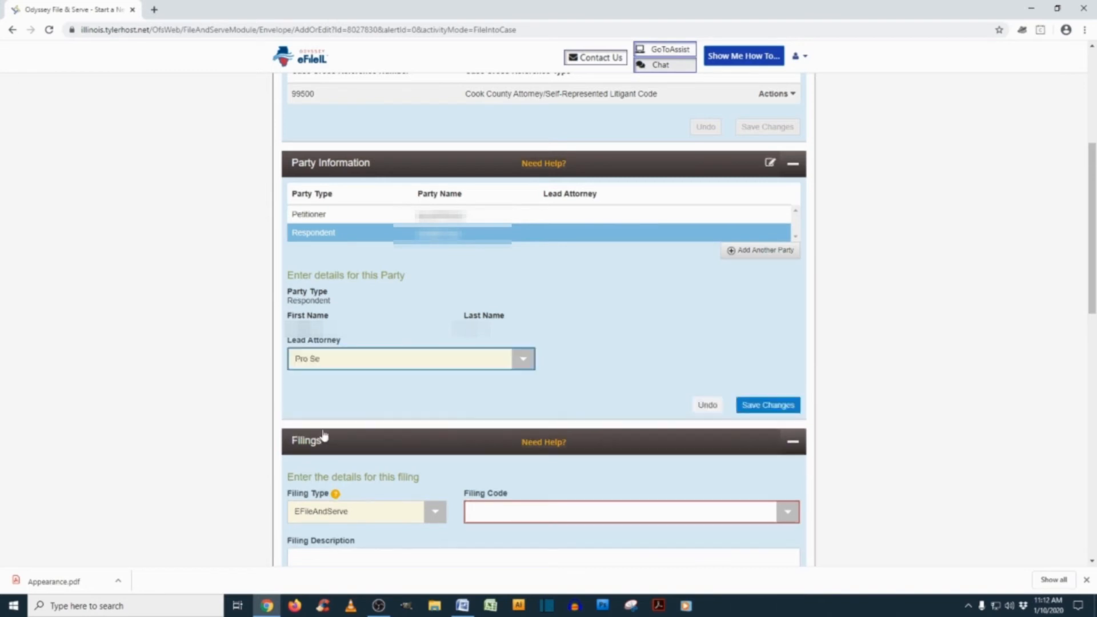
pyautogui.click(765, 407)
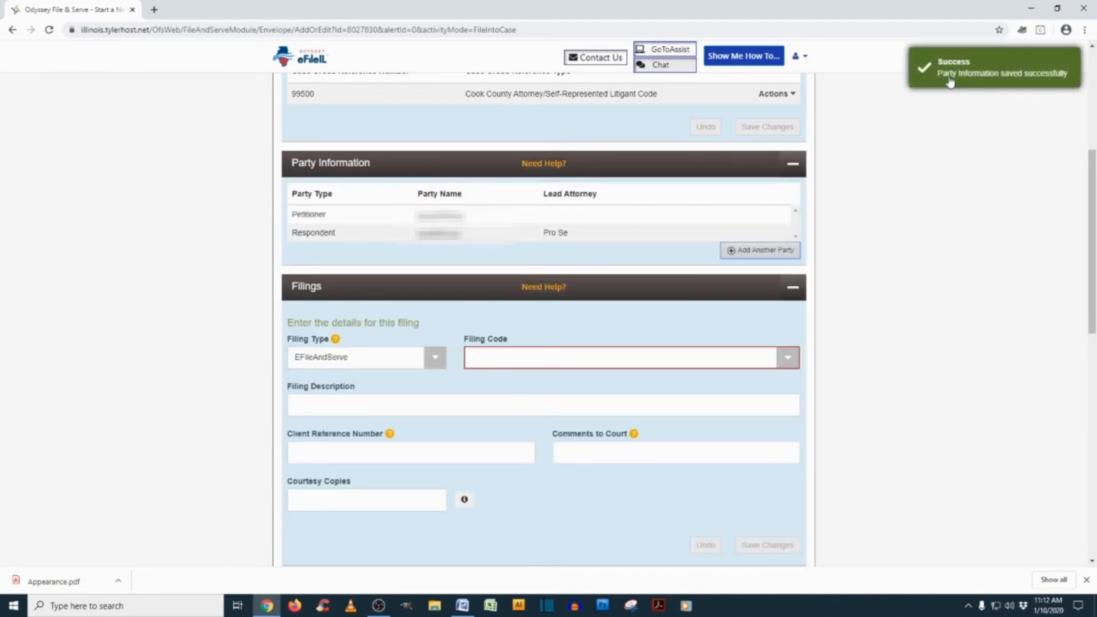
# Set the filing type to EFile and the filing code to Appearance Filed - $251.00
pyautogui.click(301, 360)
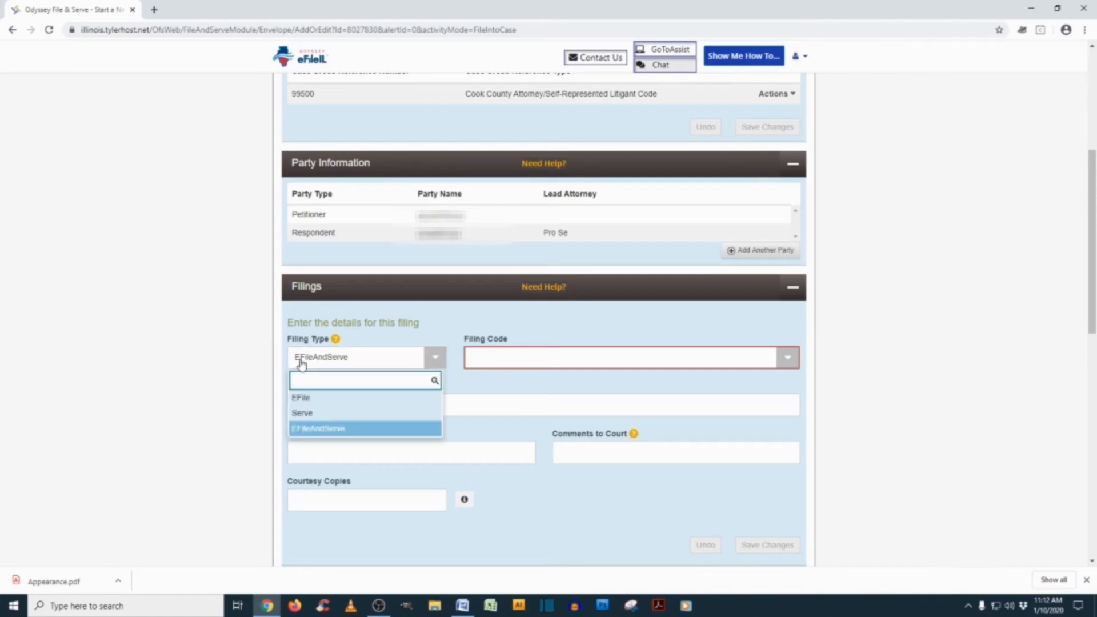
pyautogui.click(314, 398)
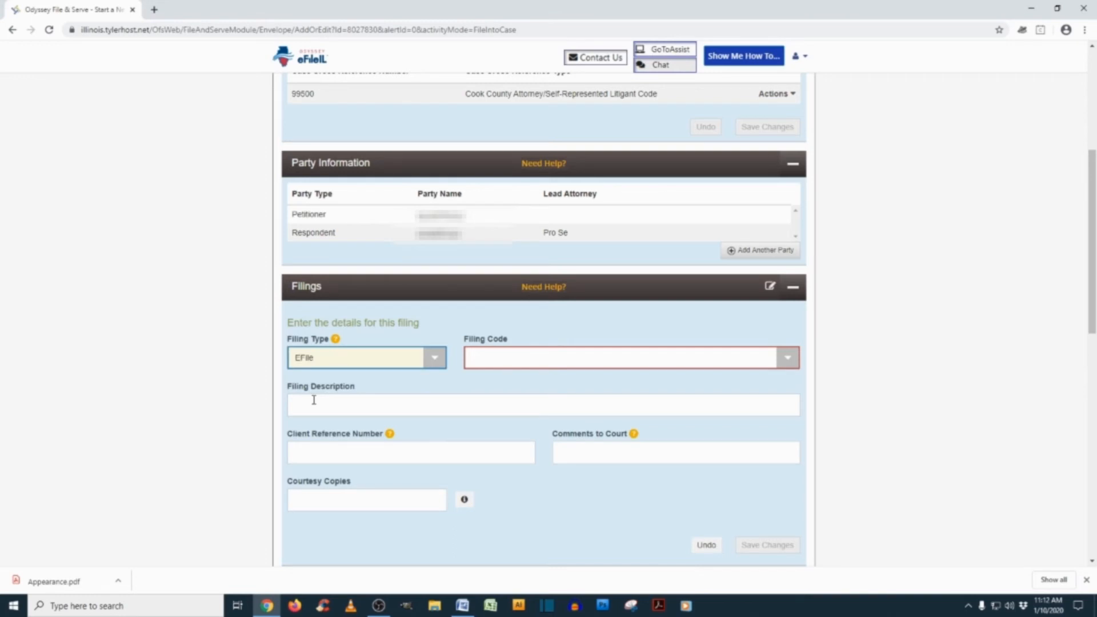
pyautogui.click(626, 363)
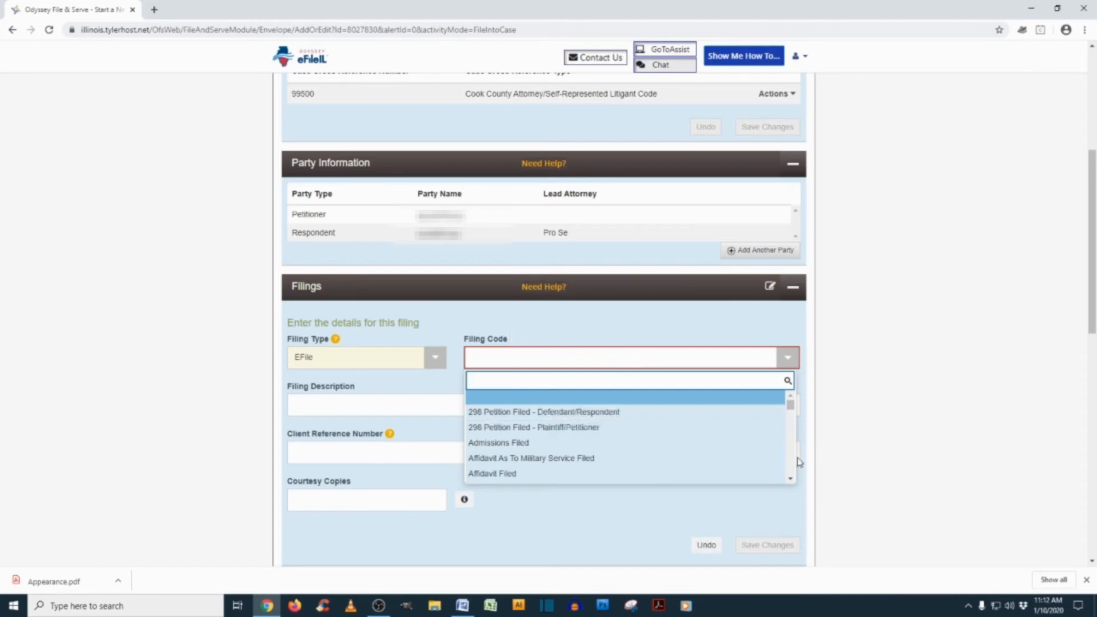
pyautogui.scroll(-5, 794, 463)
pyautogui.scroll(-8, 795, 463)
pyautogui.scroll(-4, 794, 463)
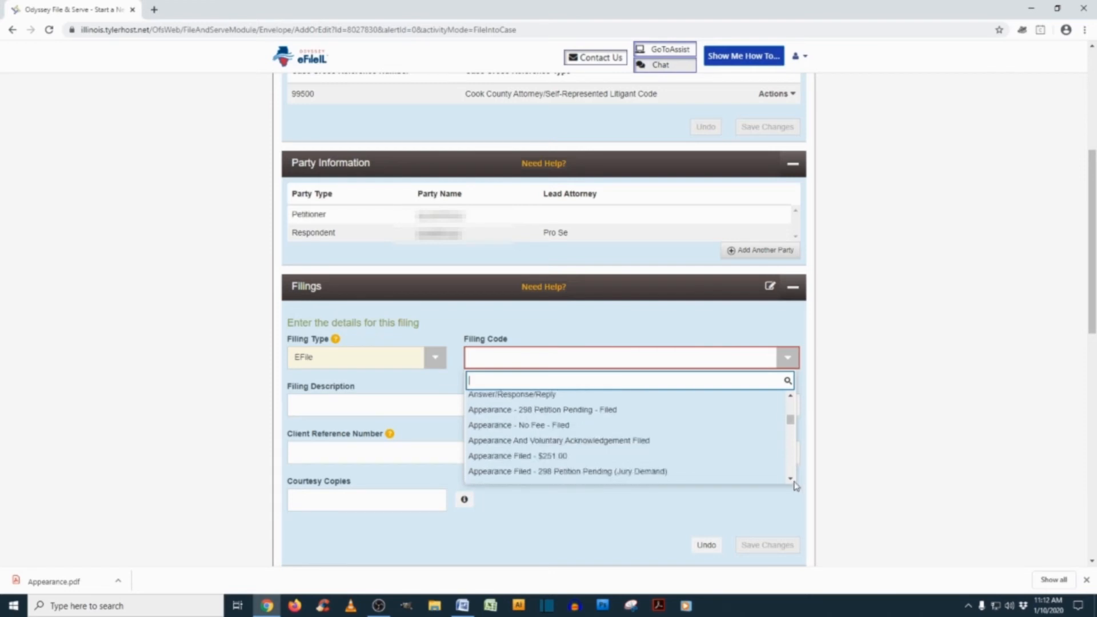
pyautogui.click(574, 456)
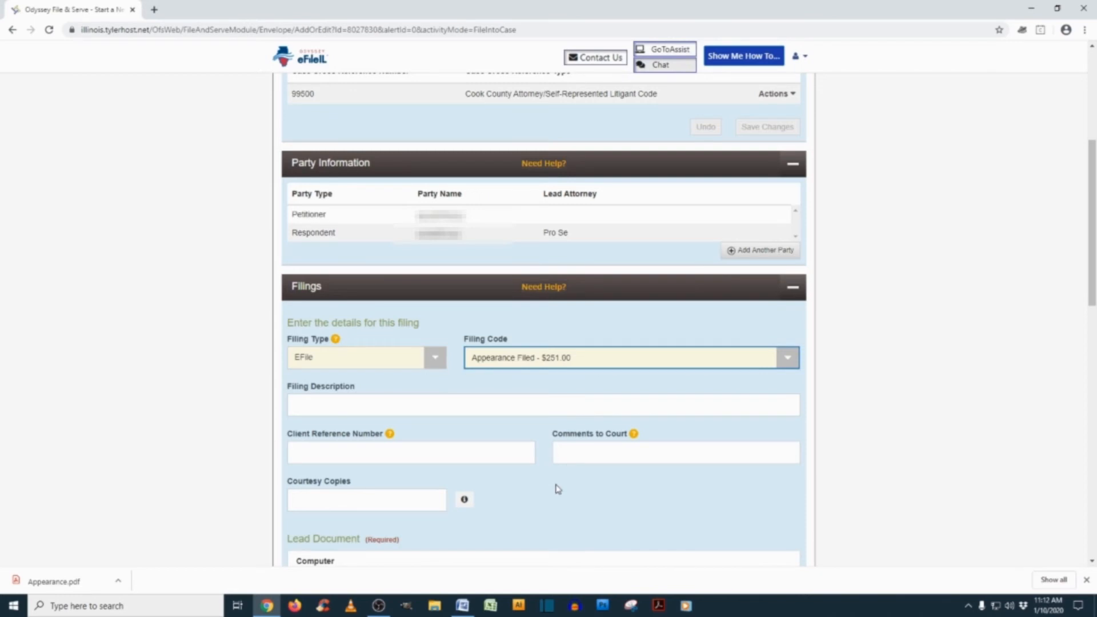
pyautogui.scroll(-2, 558, 488)
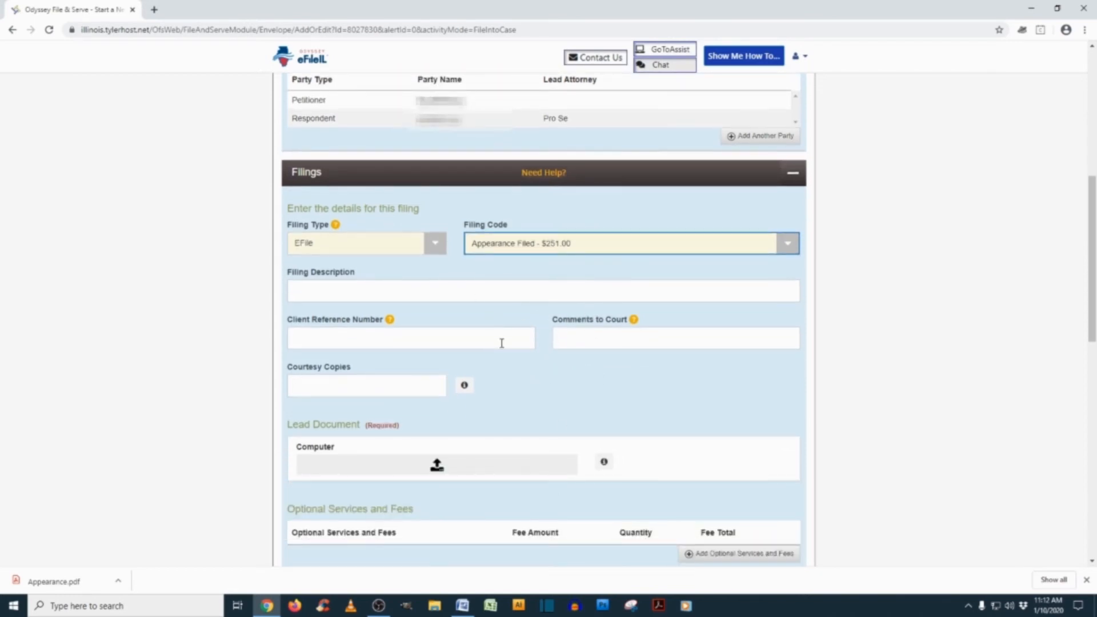
pyautogui.scroll(-1, 502, 343)
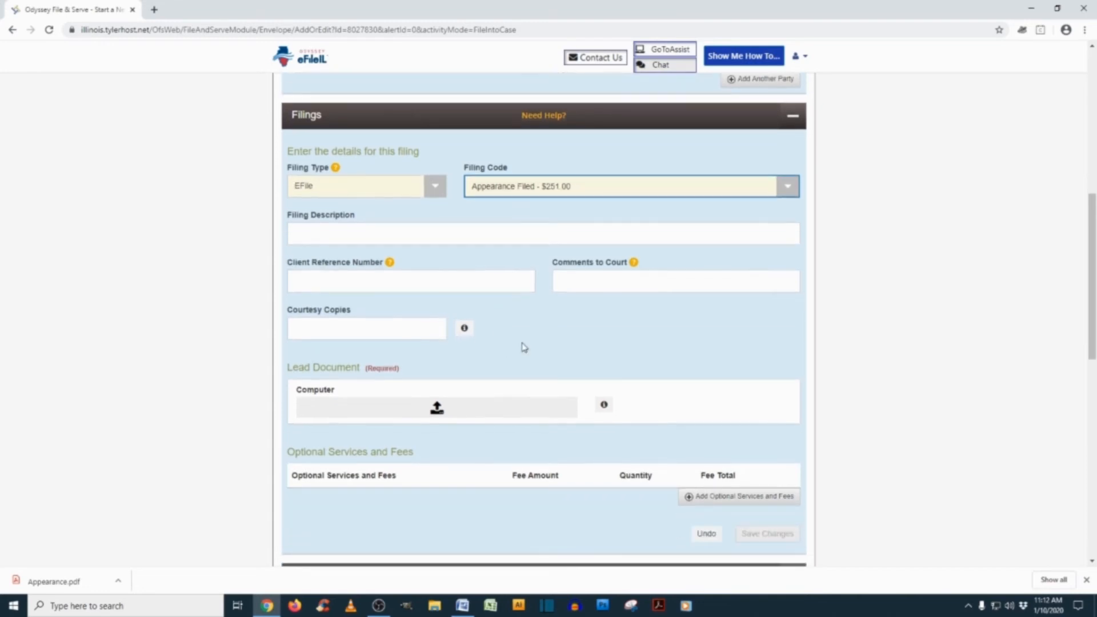
# Upload Appearance.pdf from the computer as the lead document
pyautogui.click(437, 407)
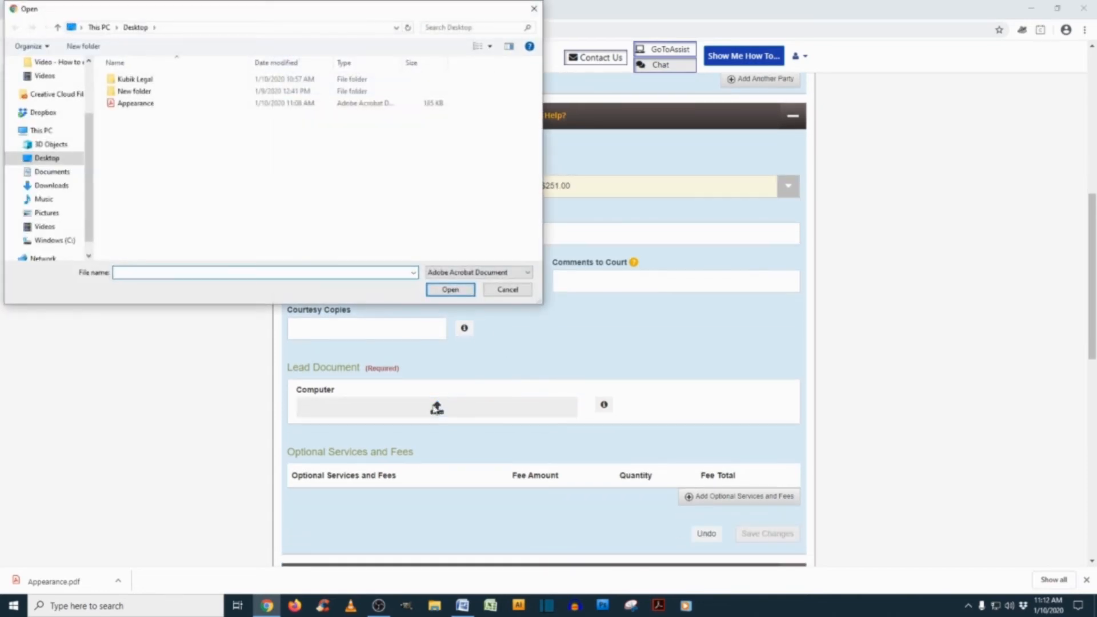
pyautogui.click(142, 104)
pyautogui.click(466, 291)
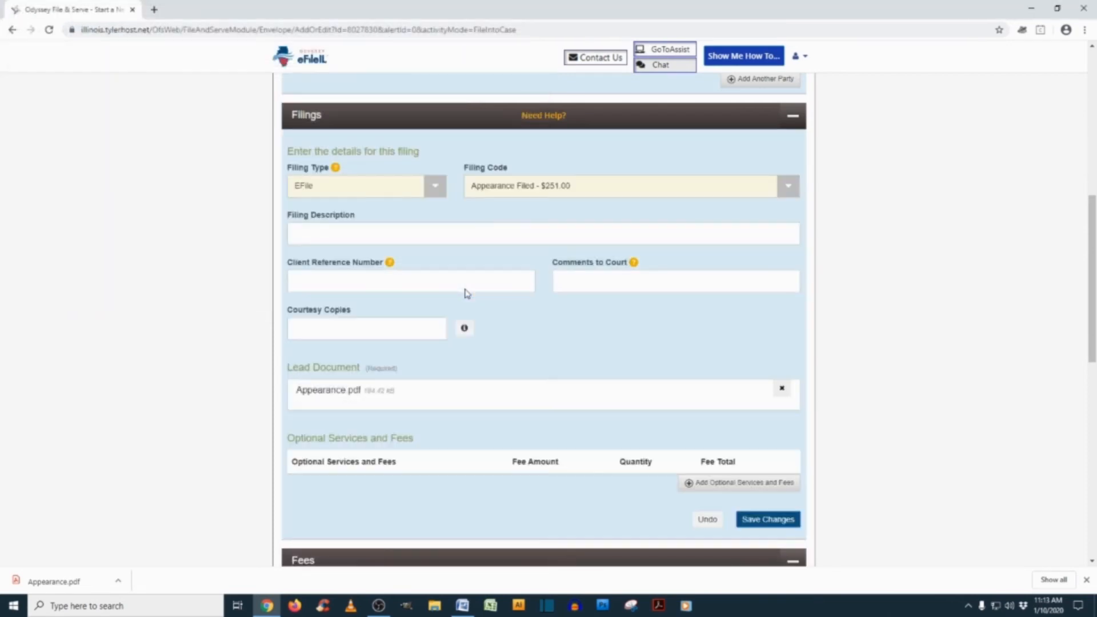
# Mark the lead document Non-Confidential and save the filing details
pyautogui.click(666, 430)
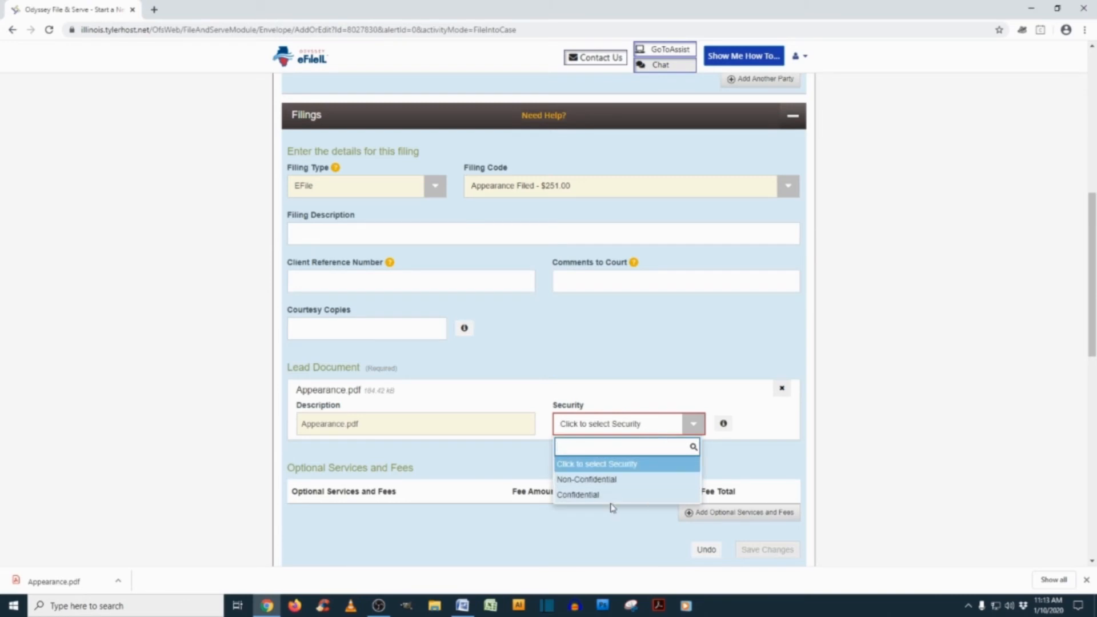
pyautogui.click(623, 484)
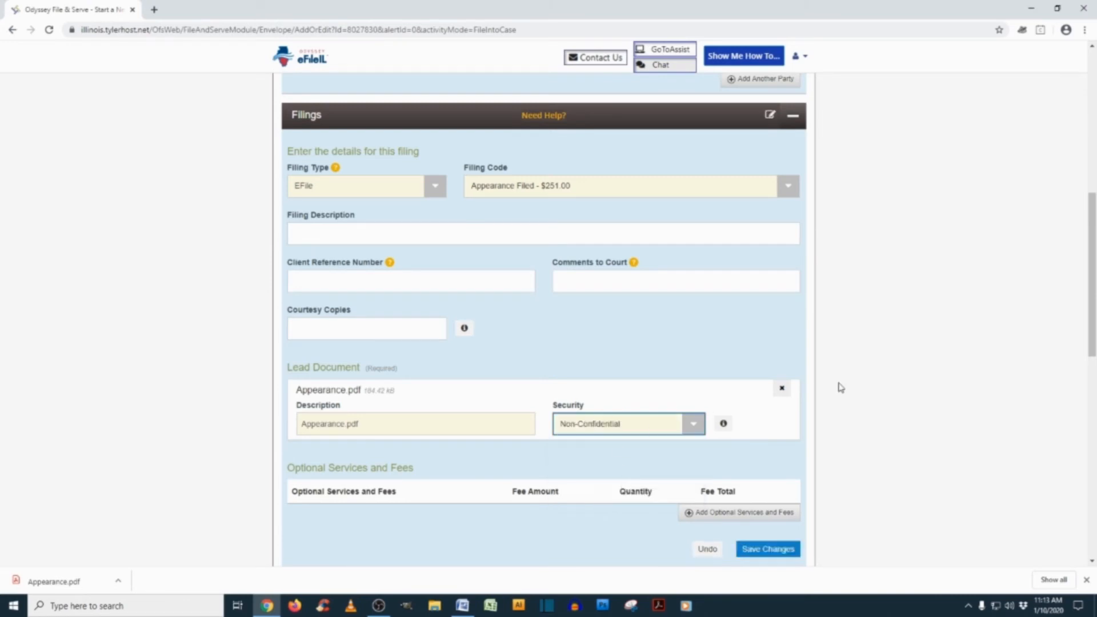
pyautogui.scroll(-2, 839, 387)
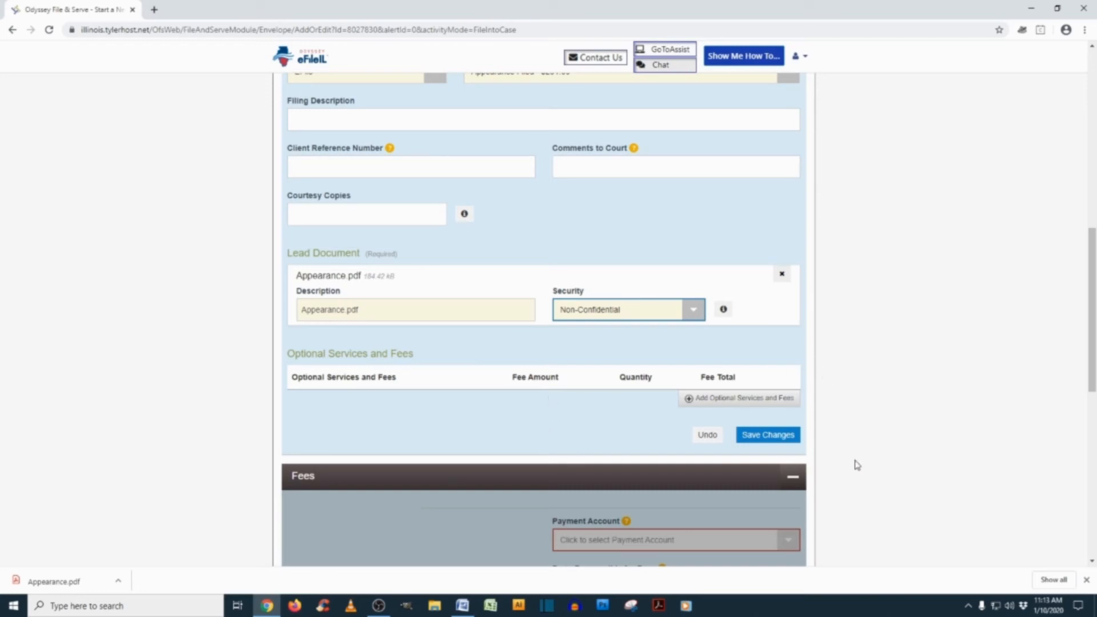
pyautogui.click(792, 441)
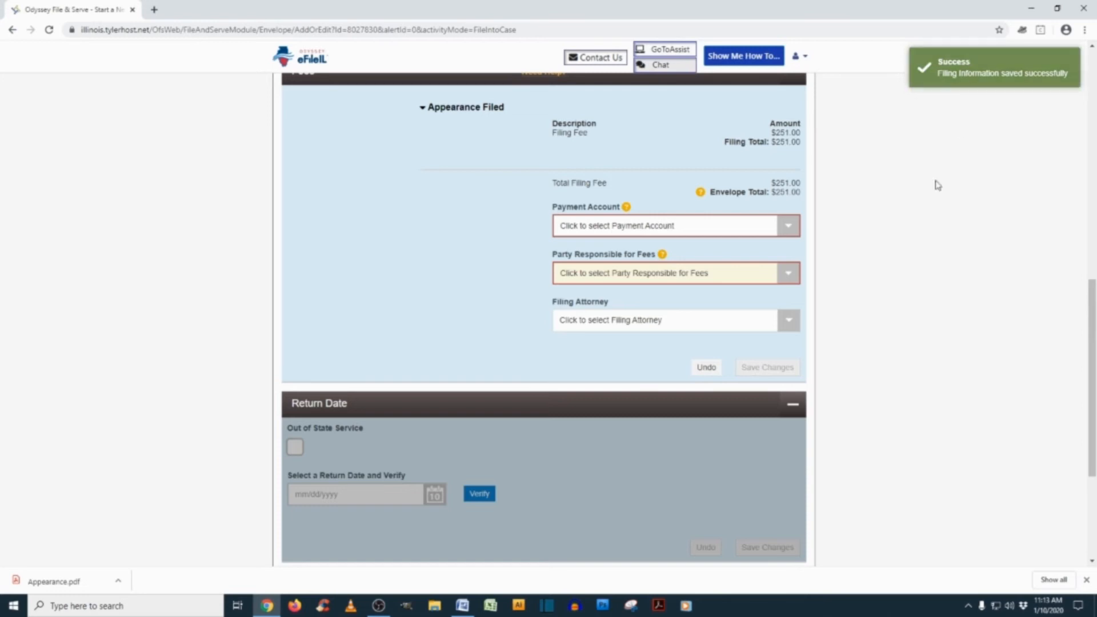
# Choose the payment account, fee-responsible party and filing attorney, then save the fee details
pyautogui.click(781, 234)
pyautogui.click(582, 280)
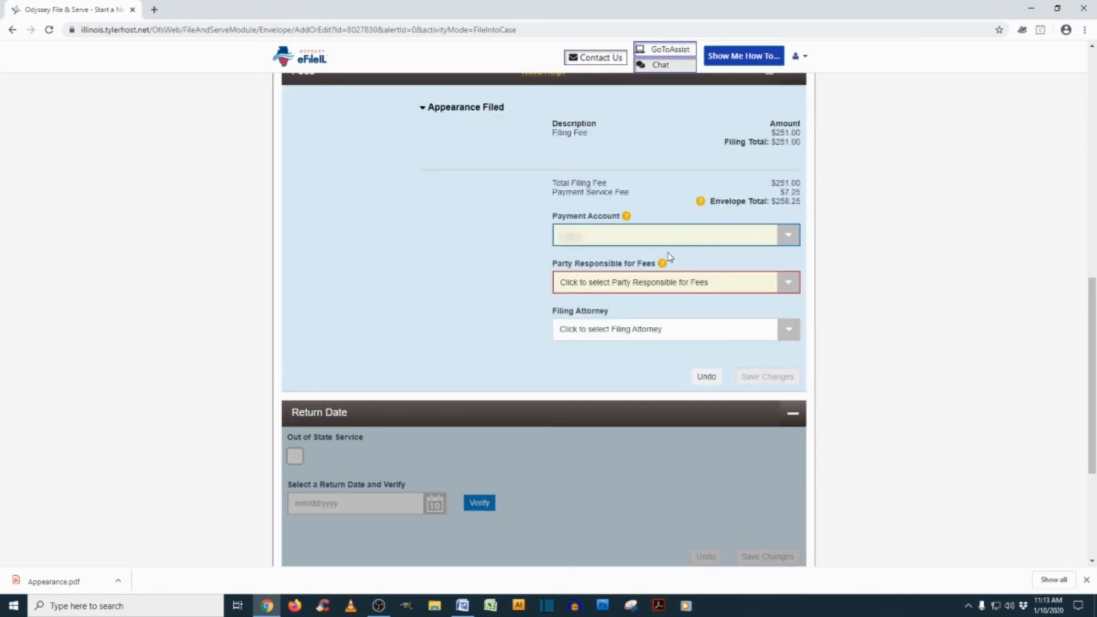
pyautogui.click(705, 287)
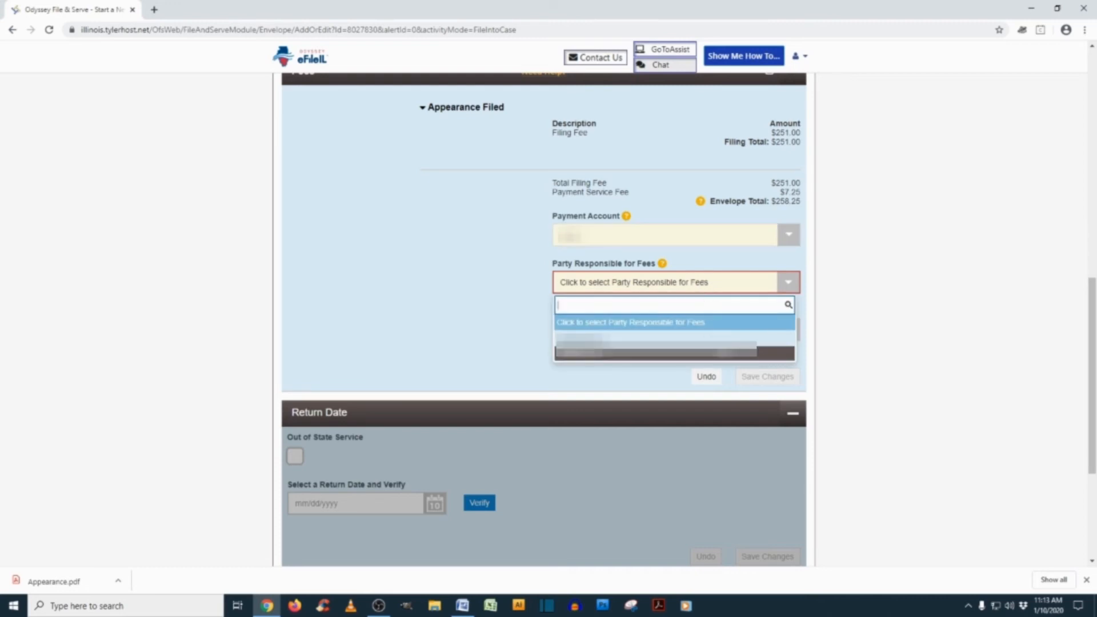
pyautogui.click(724, 352)
pyautogui.click(796, 337)
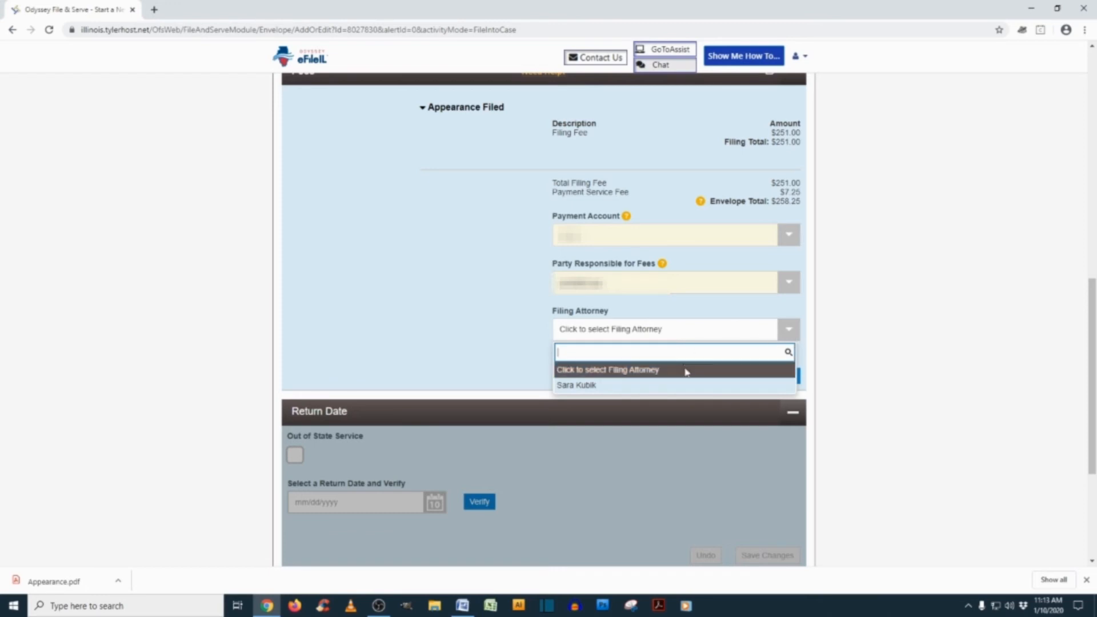
pyautogui.click(686, 385)
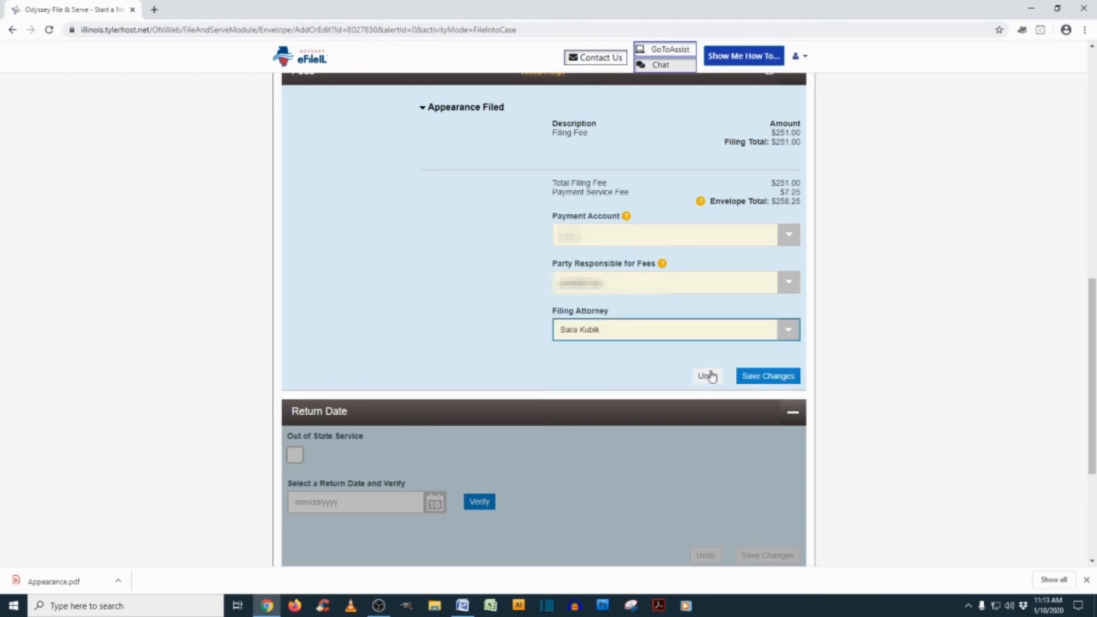
pyautogui.click(776, 382)
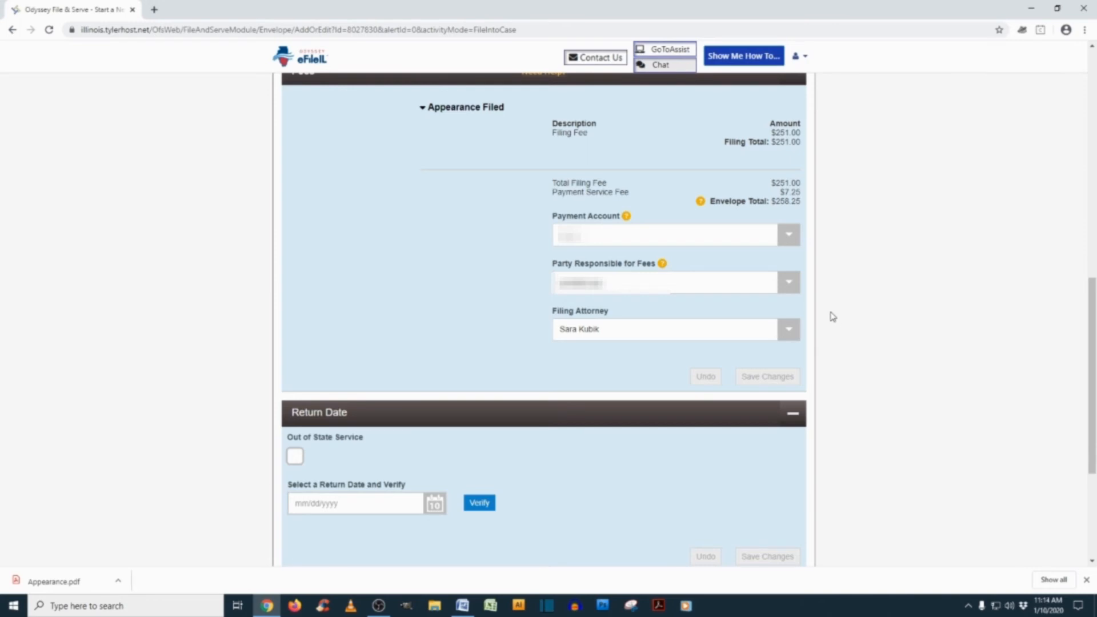
# Verify the return date and save it as not applicable
pyautogui.scroll(-2, 590, 398)
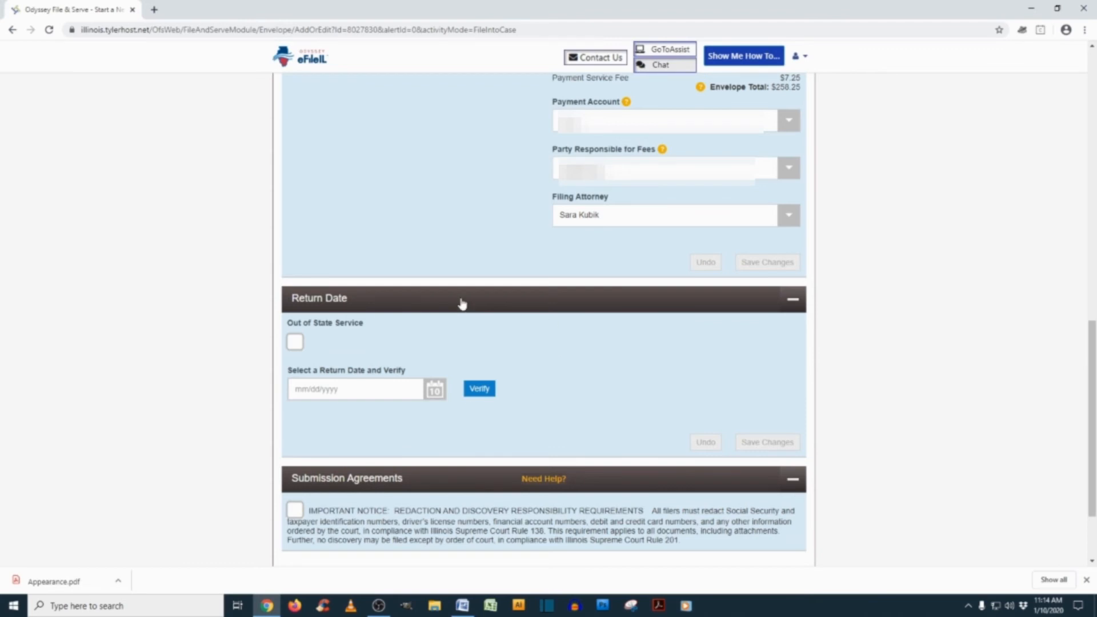
pyautogui.click(482, 390)
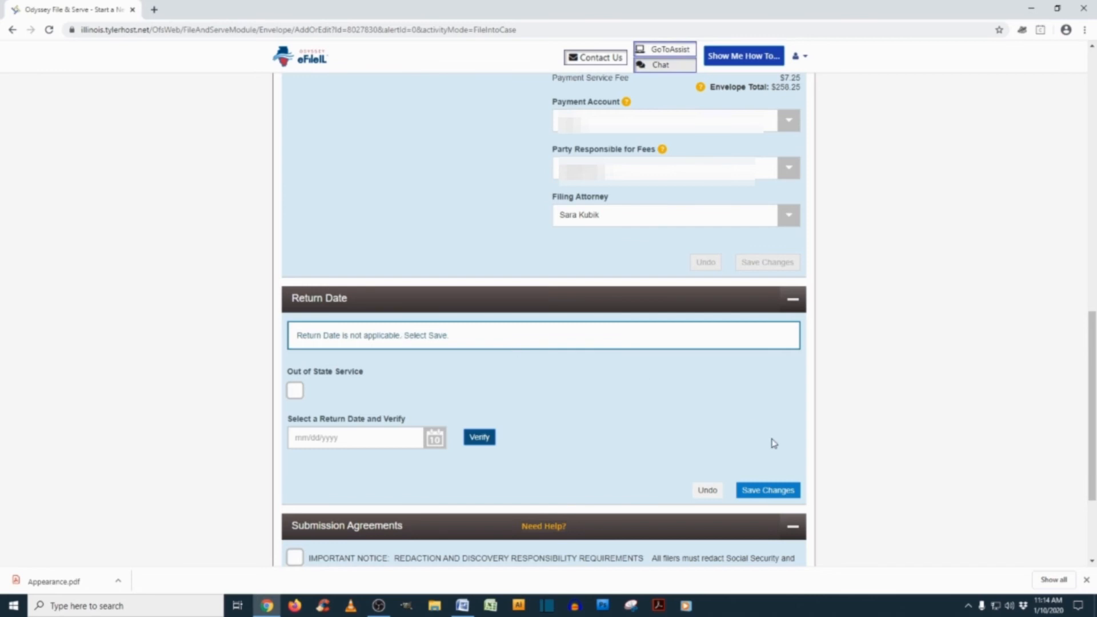
pyautogui.click(792, 491)
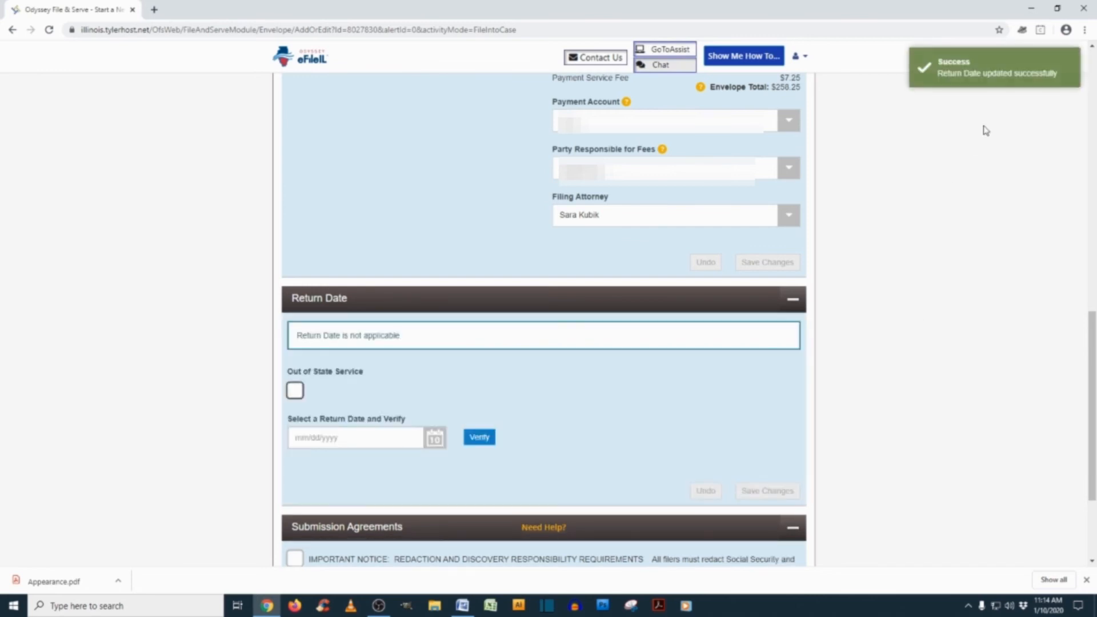
# Agree to the redaction and discovery notice under Submission Agreements
pyautogui.scroll(-2, 626, 463)
pyautogui.scroll(-1, 625, 463)
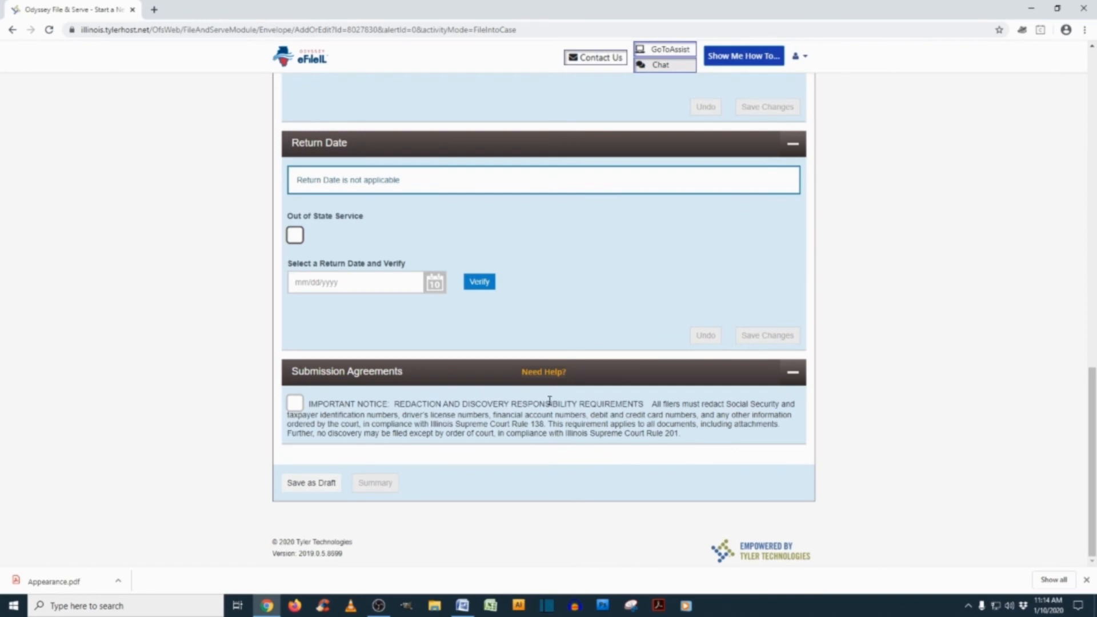
pyautogui.click(294, 406)
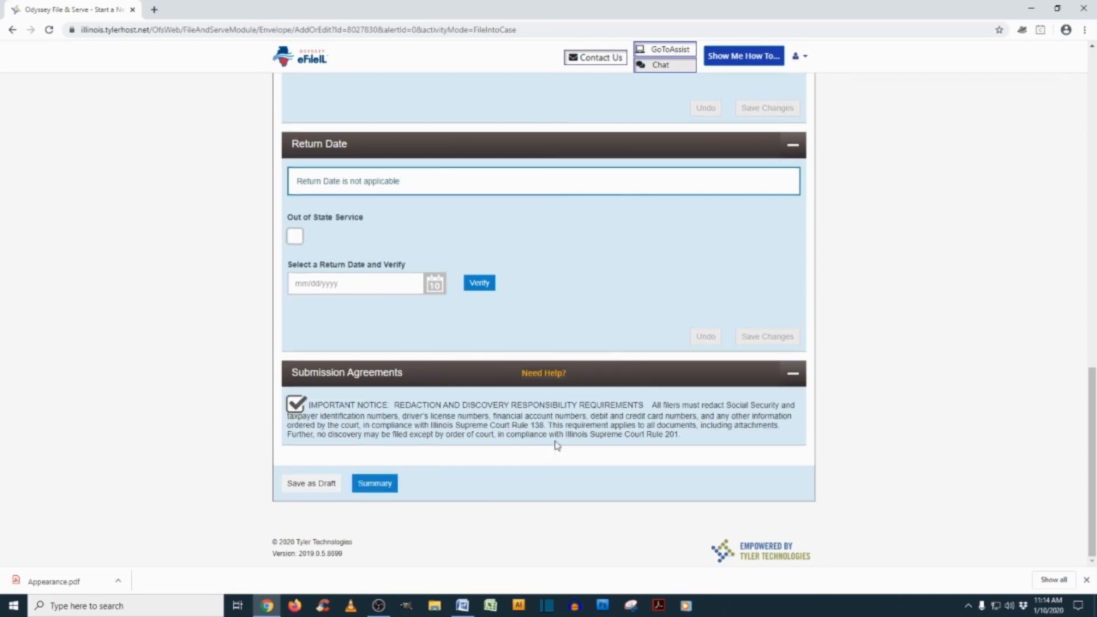
# Review the envelope summary listing Appearance Filed and the $258.25 total, down to Submit
pyautogui.click(366, 487)
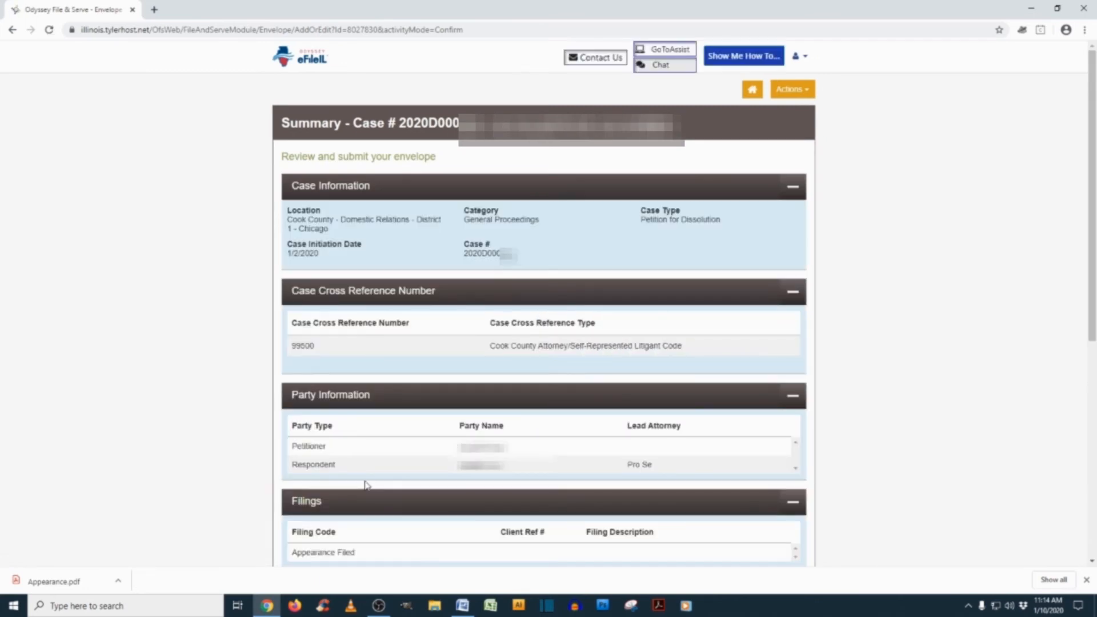
pyautogui.scroll(-3, 366, 484)
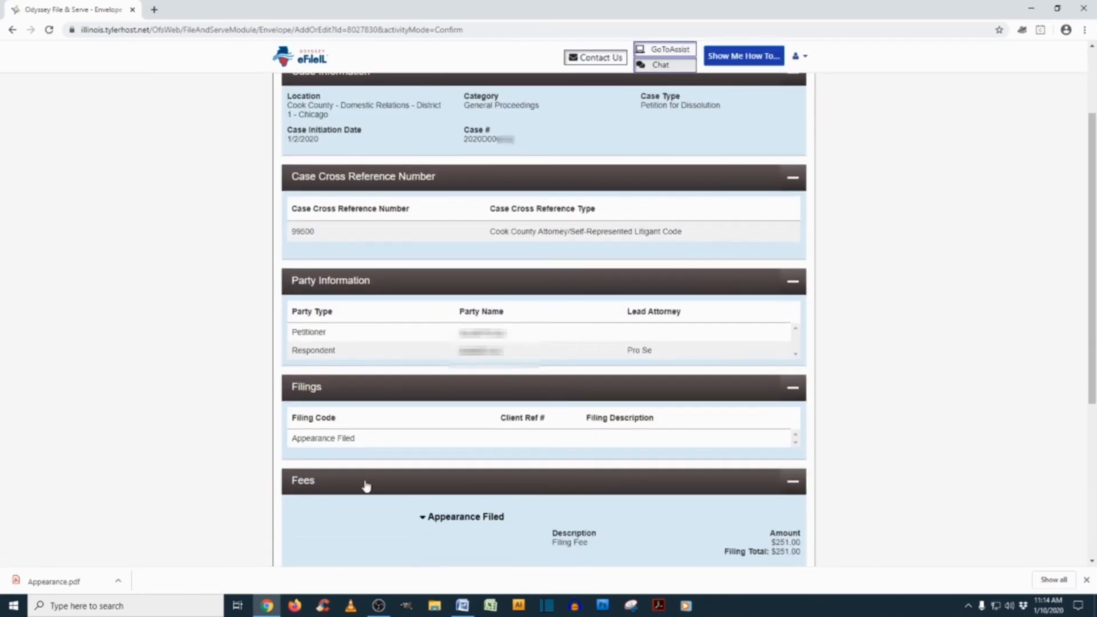
pyautogui.scroll(-2, 366, 484)
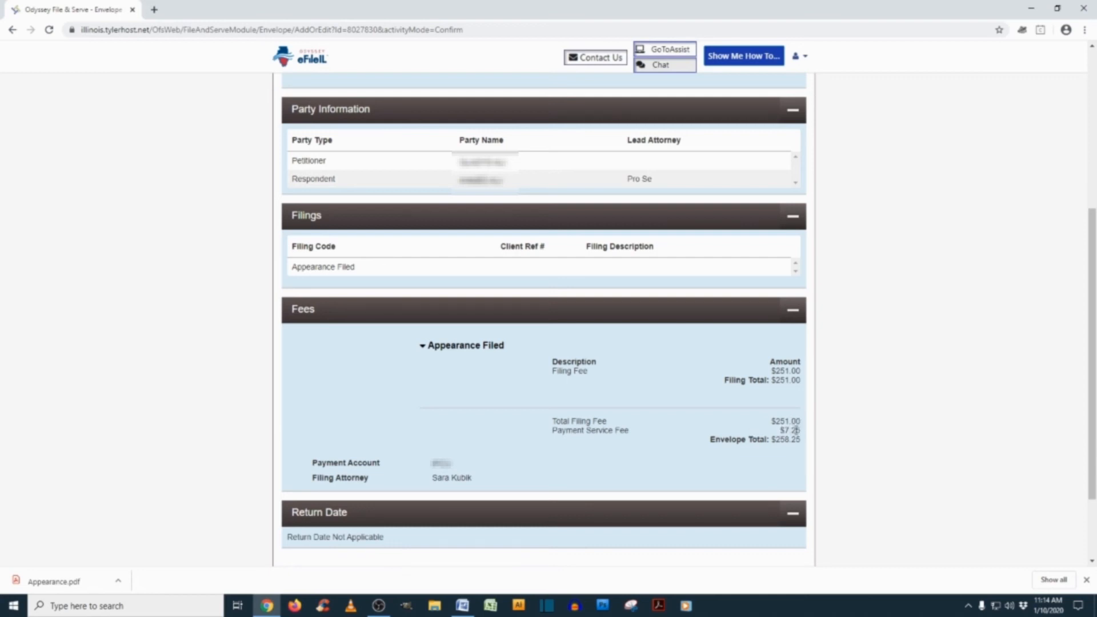
pyautogui.scroll(-3, 661, 478)
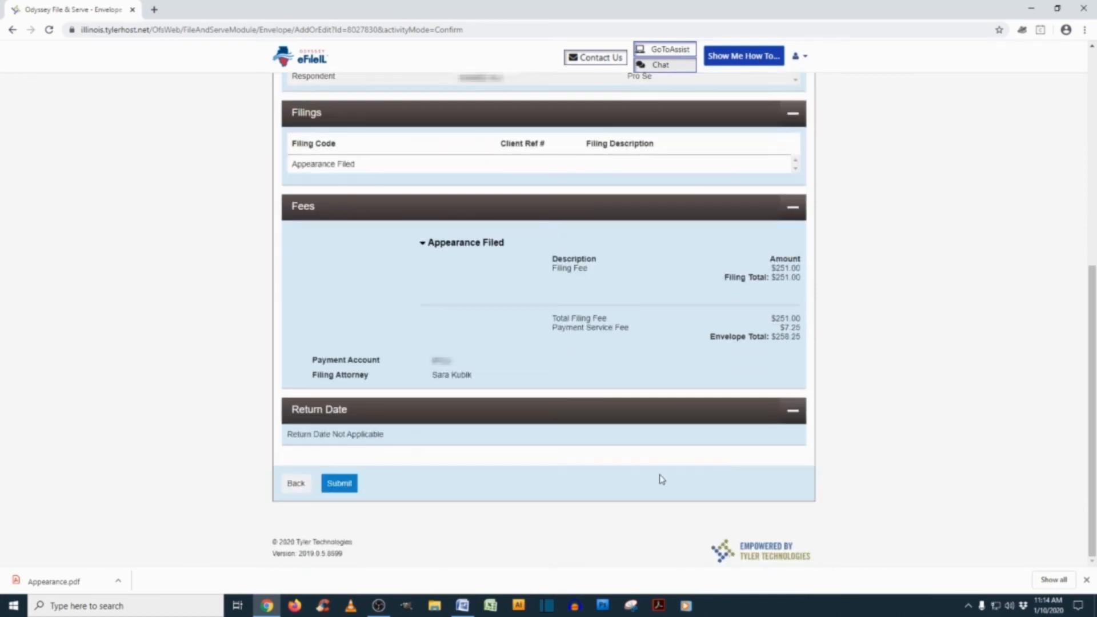
# Submit the envelope and decline to schedule a hearing date
pyautogui.click(339, 484)
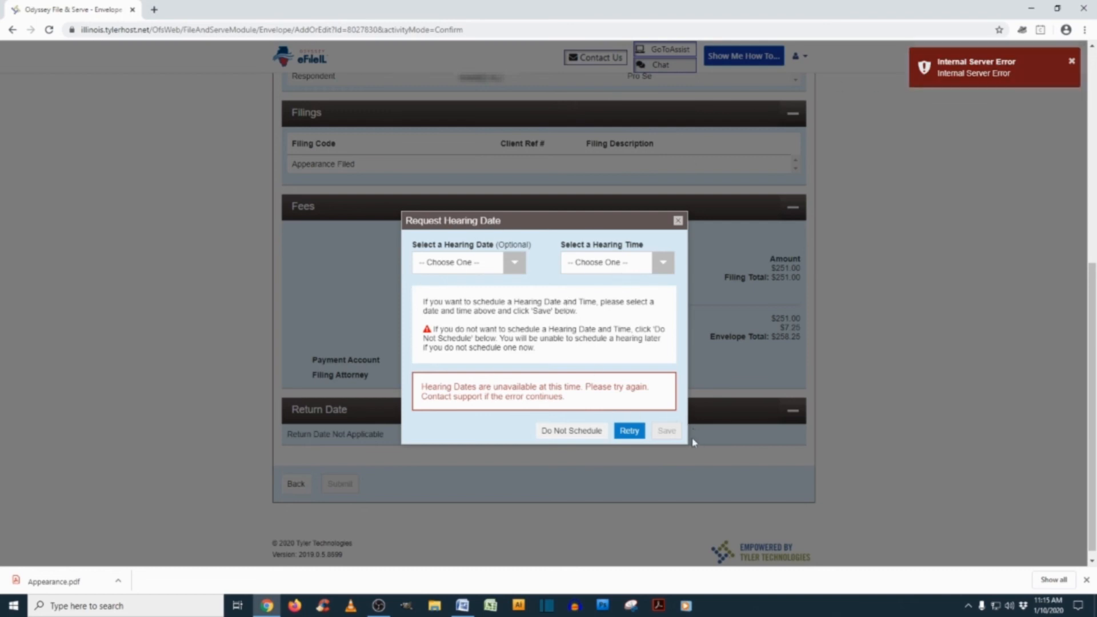
pyautogui.click(562, 439)
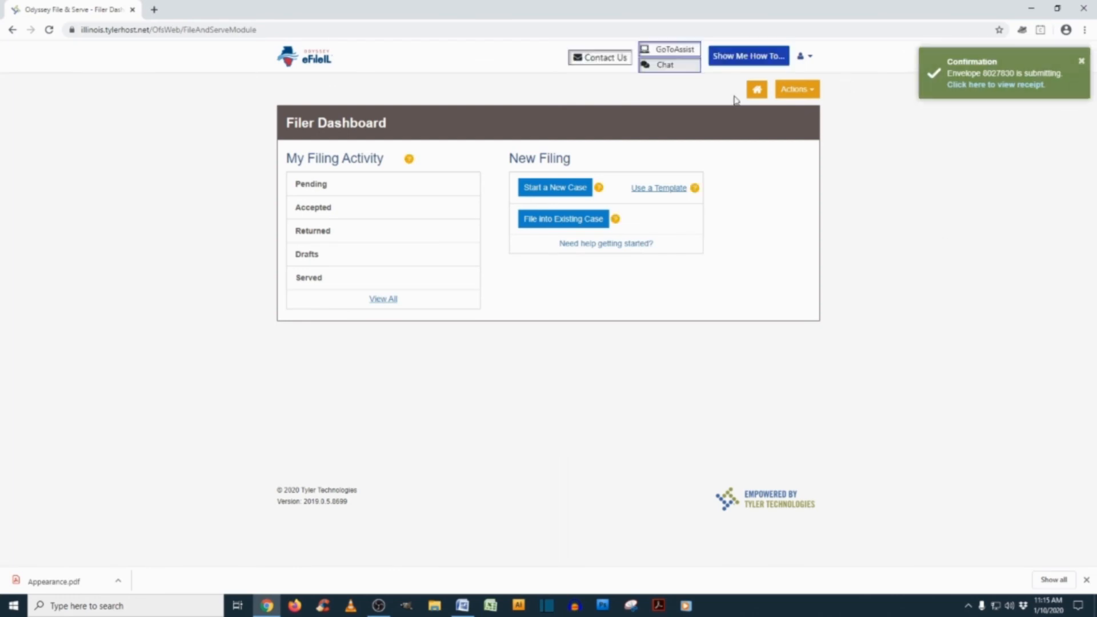
# Check the pending filings, remove the envelope entry, and bring the Word notes forward
pyautogui.click(316, 185)
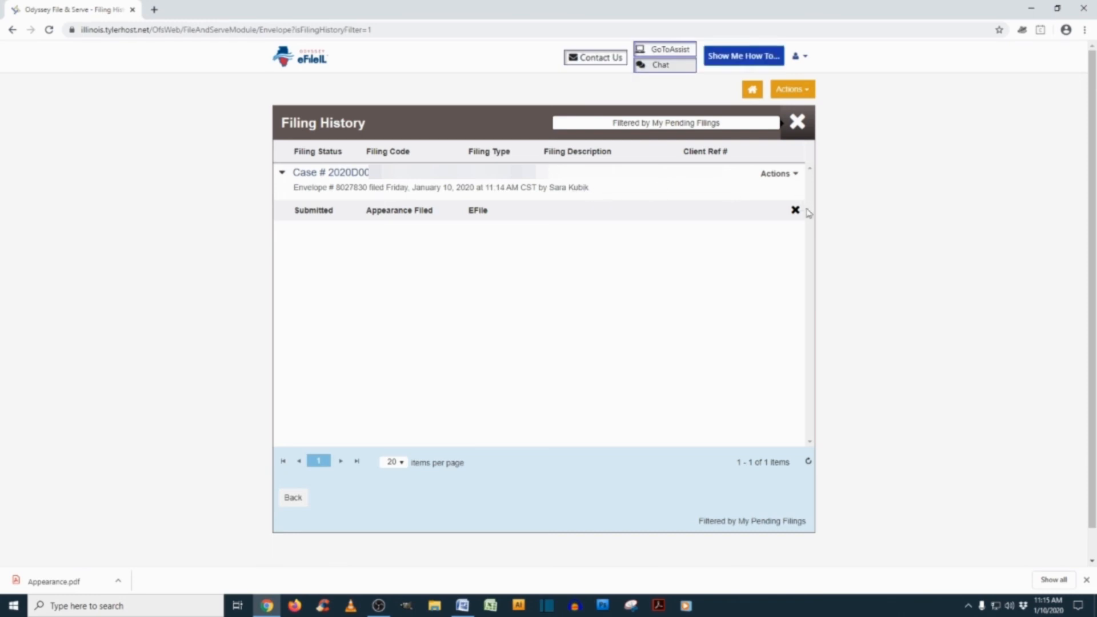
pyautogui.click(796, 211)
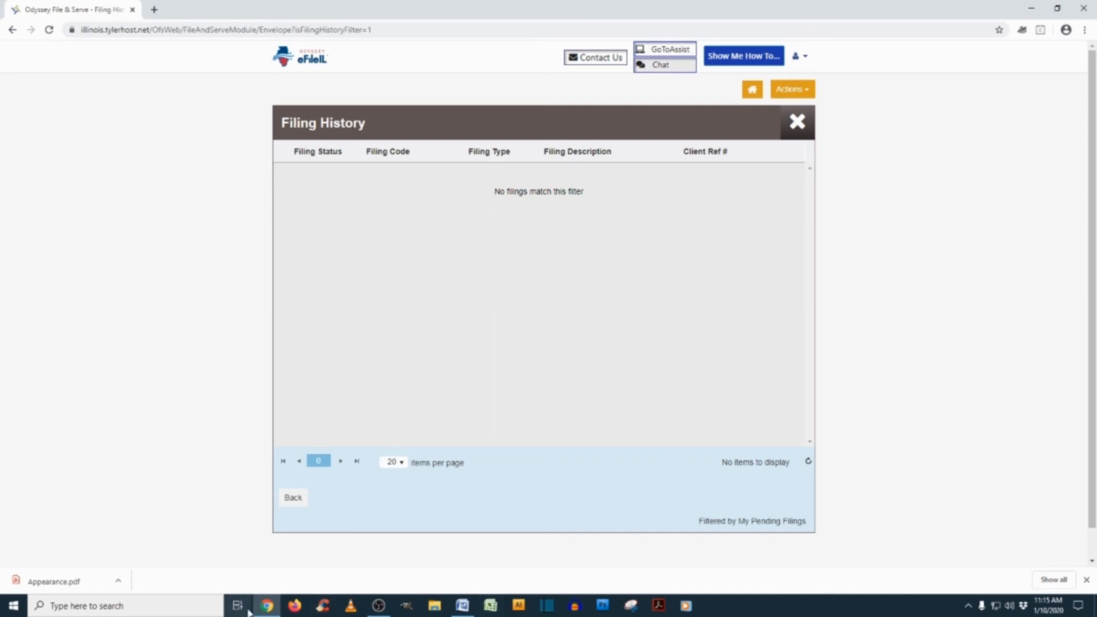
pyautogui.click(463, 607)
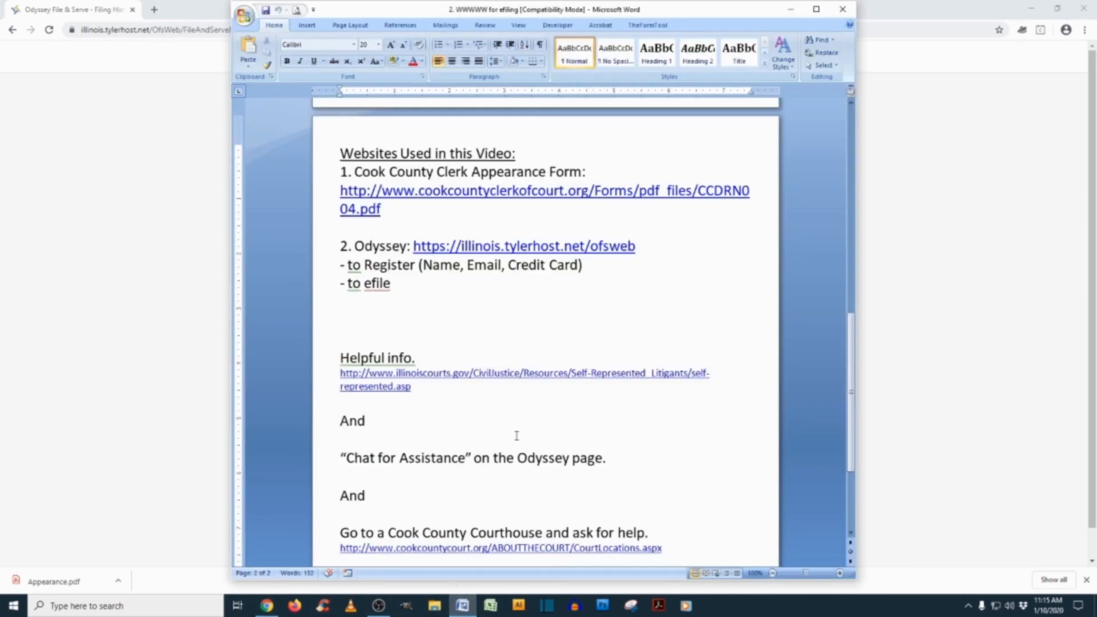
# Load the Helpful info link from the Word notes in Chrome's address bar
pyautogui.scroll(-1, 514, 447)
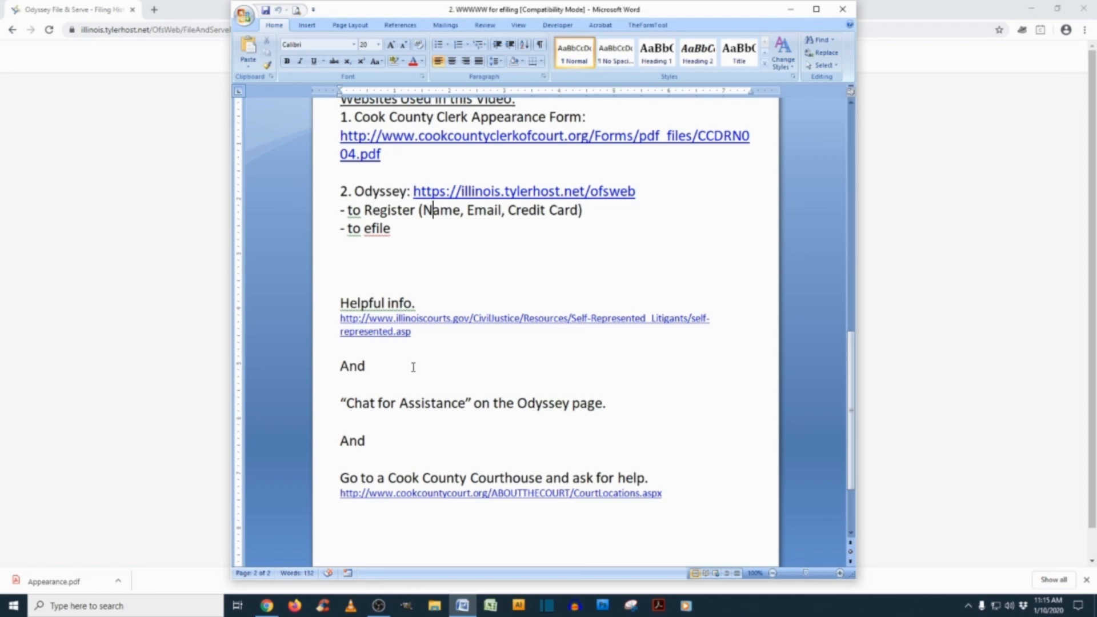
pyautogui.moveTo(424, 332); pyautogui.dragTo(325, 320)
pyautogui.hotkey('ctrl', 'c')
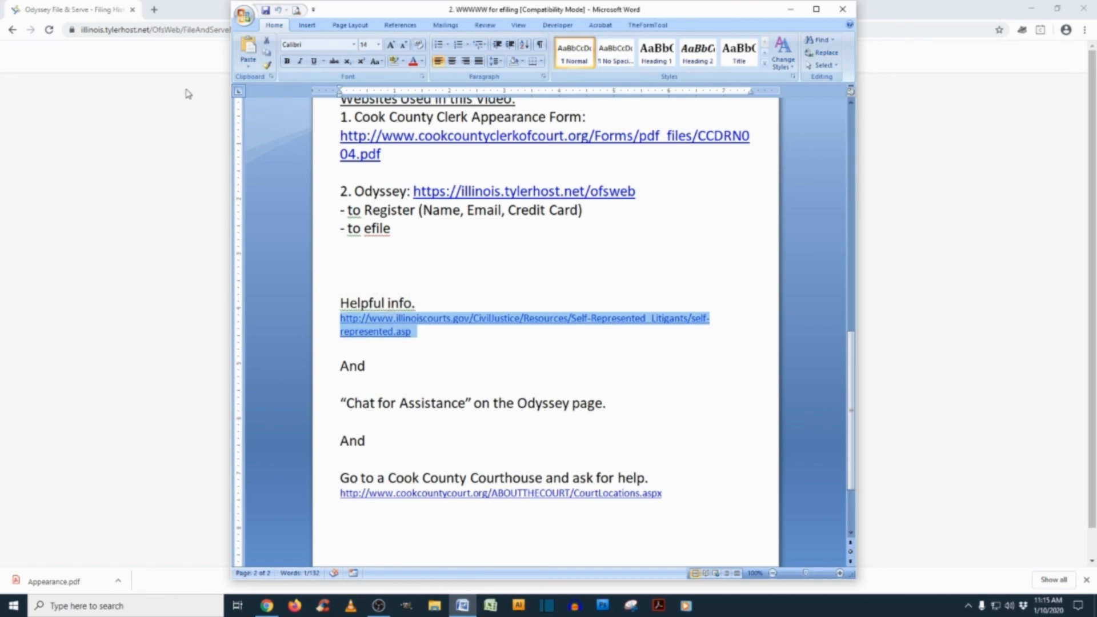
pyautogui.click(152, 33)
pyautogui.hotkey('ctrl', 'v')
pyautogui.press('Return')
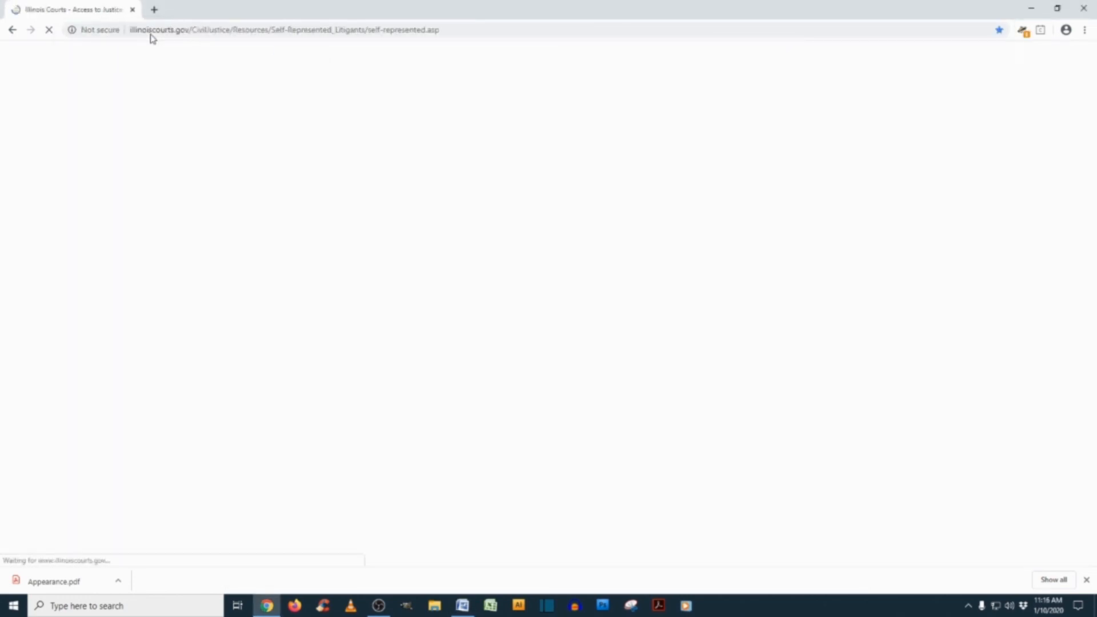
# Scroll through the Illinois Courts e-filing guides table, then return to the Word notes
pyautogui.scroll(-3, 472, 284)
pyautogui.scroll(-3, 472, 284)
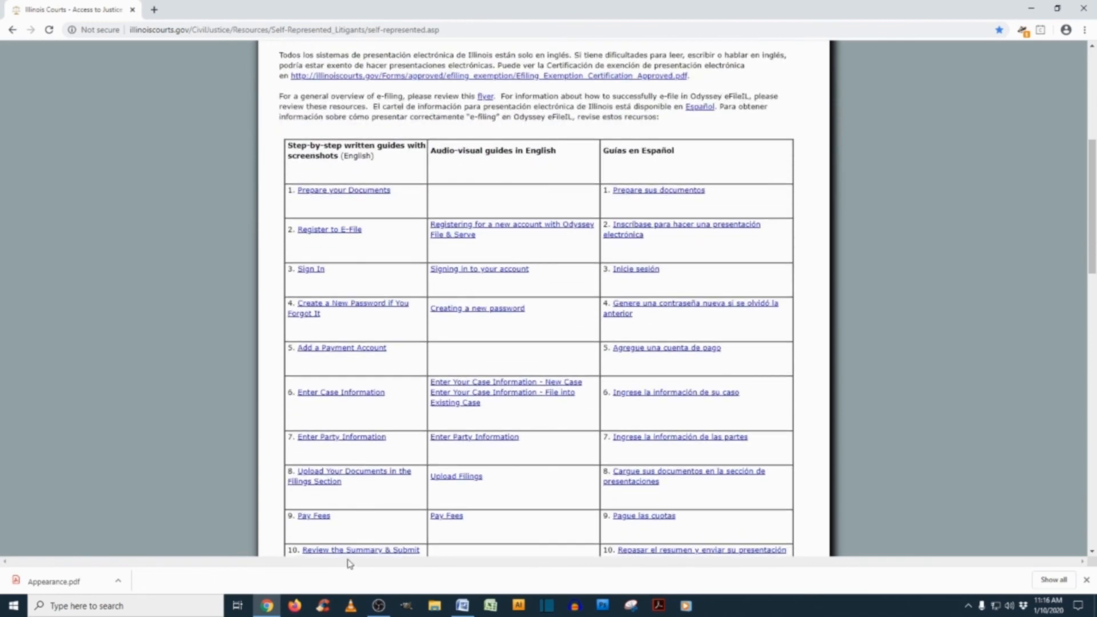
pyautogui.scroll(-2, 391, 430)
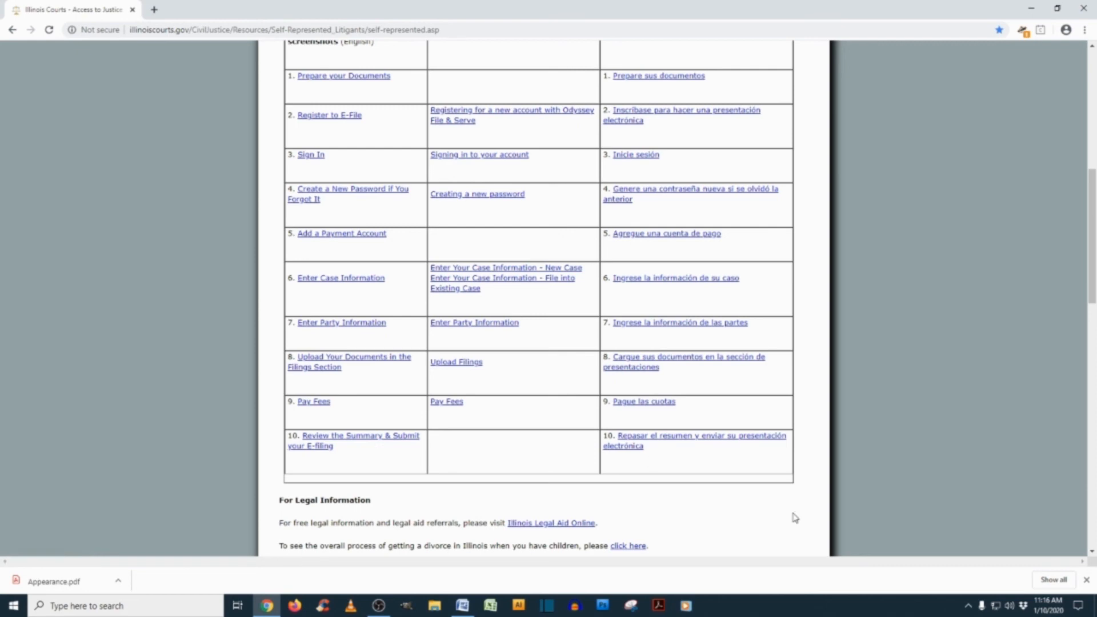
pyautogui.click(473, 612)
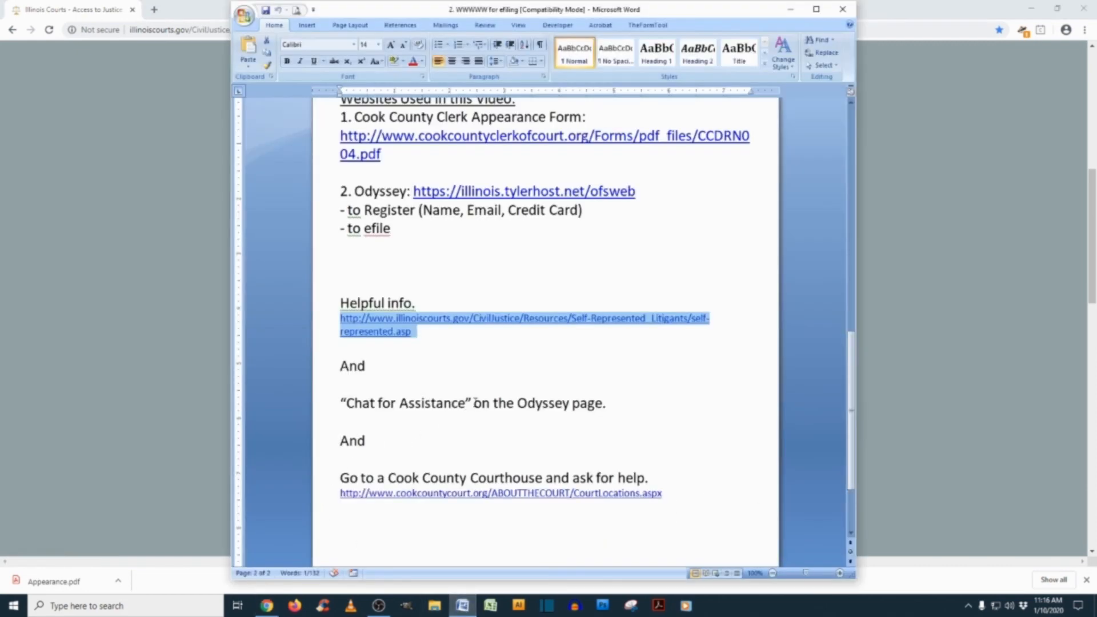
# Load the Odyssey eFileIL home page in Chrome using the notes' URL, then return to Word
pyautogui.scroll(1, 475, 402)
pyautogui.moveTo(642, 226); pyautogui.dragTo(416, 230)
pyautogui.hotkey('ctrl', 'c')
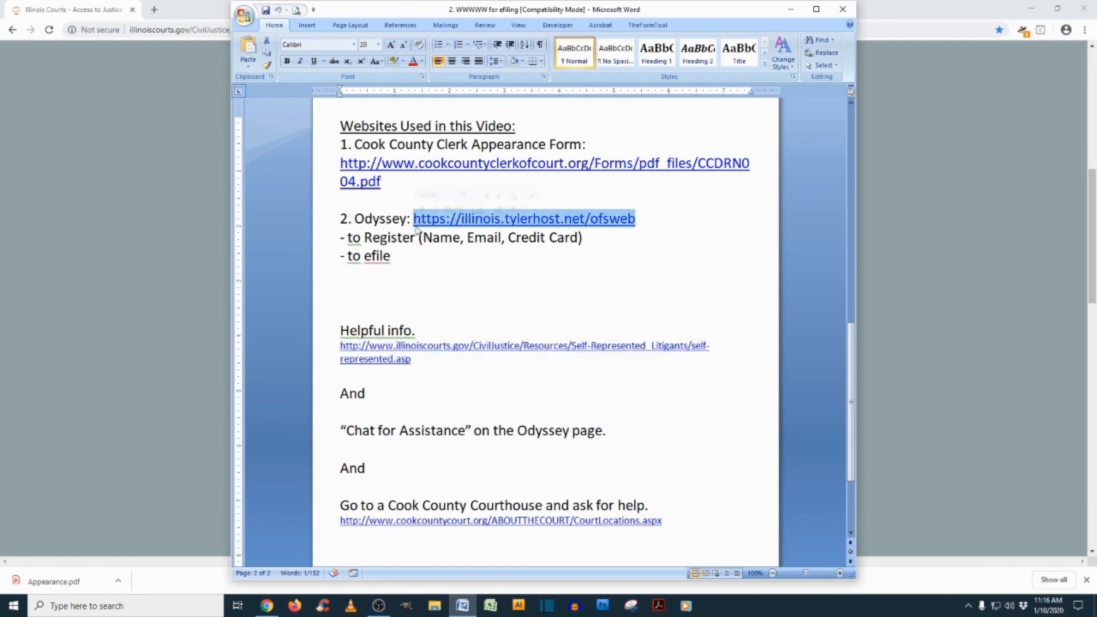
pyautogui.click(115, 198)
pyautogui.click(178, 29)
pyautogui.hotkey('ctrl', 'v')
pyautogui.press('Return')
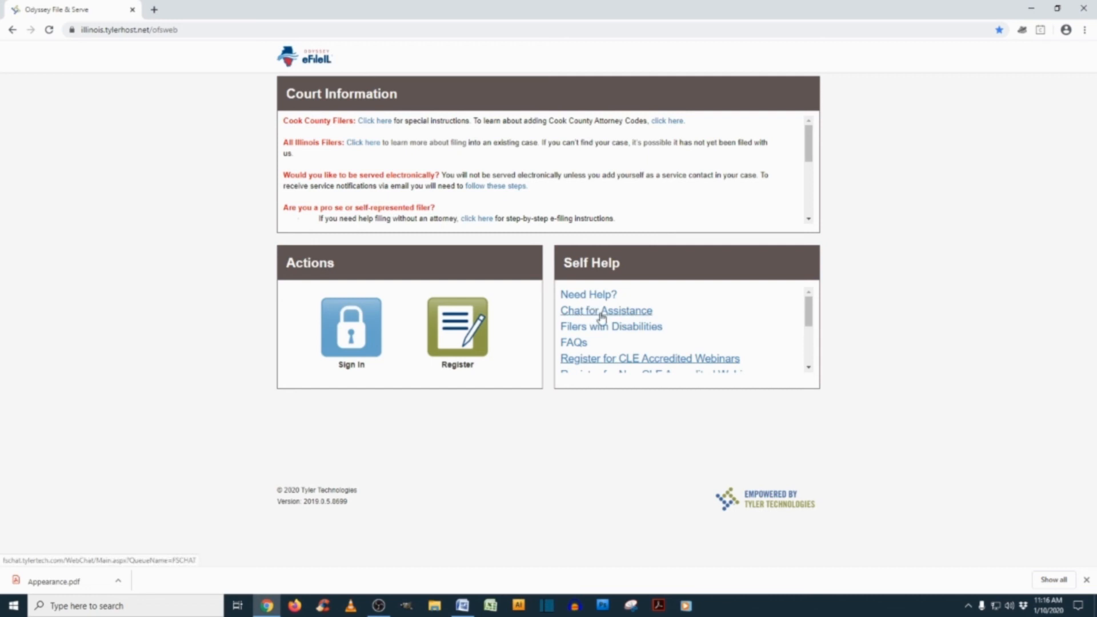
pyautogui.click(463, 606)
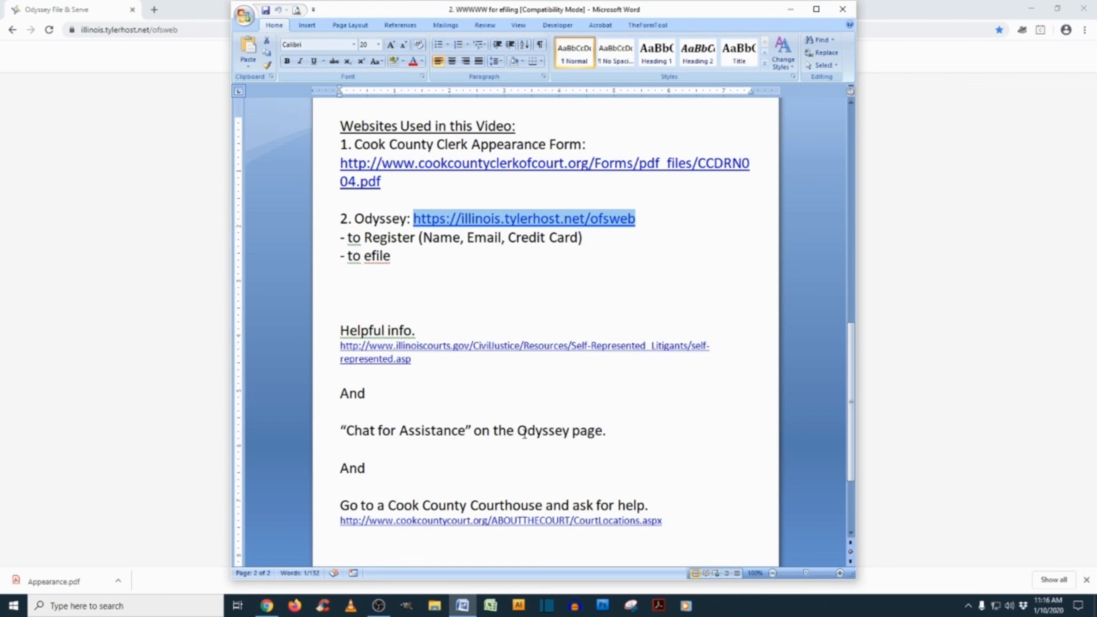
# Take the court locations web address from the Word notes and load it in Chrome's address bar
pyautogui.scroll(-2, 524, 433)
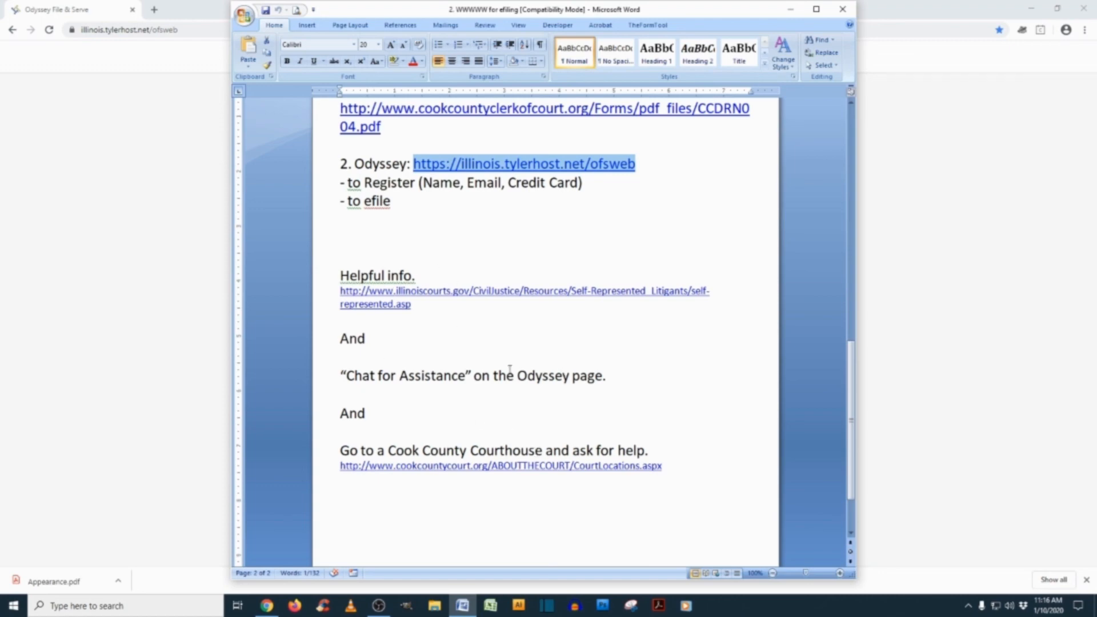
pyautogui.moveTo(674, 467); pyautogui.dragTo(327, 460)
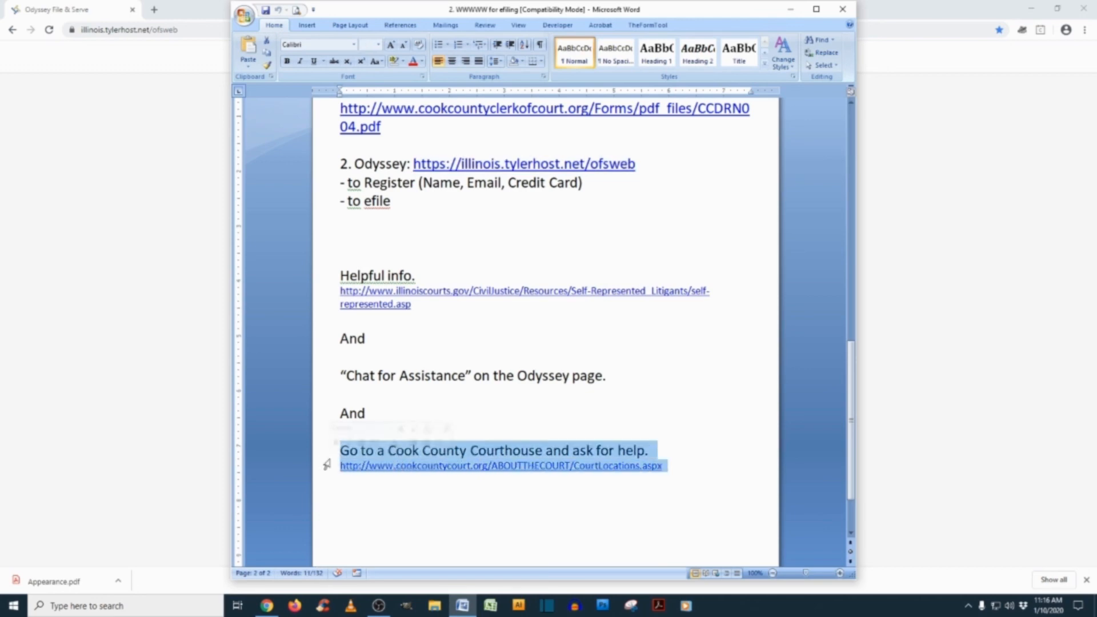
pyautogui.click(395, 452)
pyautogui.moveTo(665, 466); pyautogui.dragTo(336, 466)
pyautogui.hotkey('ctrl', 'c')
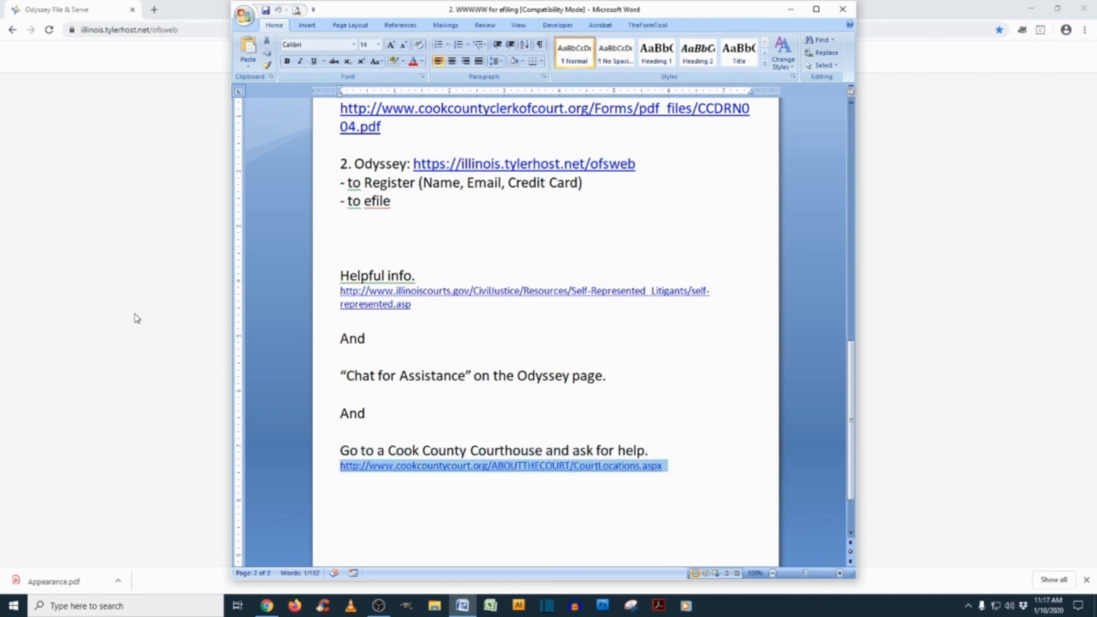
pyautogui.click(137, 318)
pyautogui.click(224, 30)
pyautogui.hotkey('ctrl', 'v')
pyautogui.press('Return')
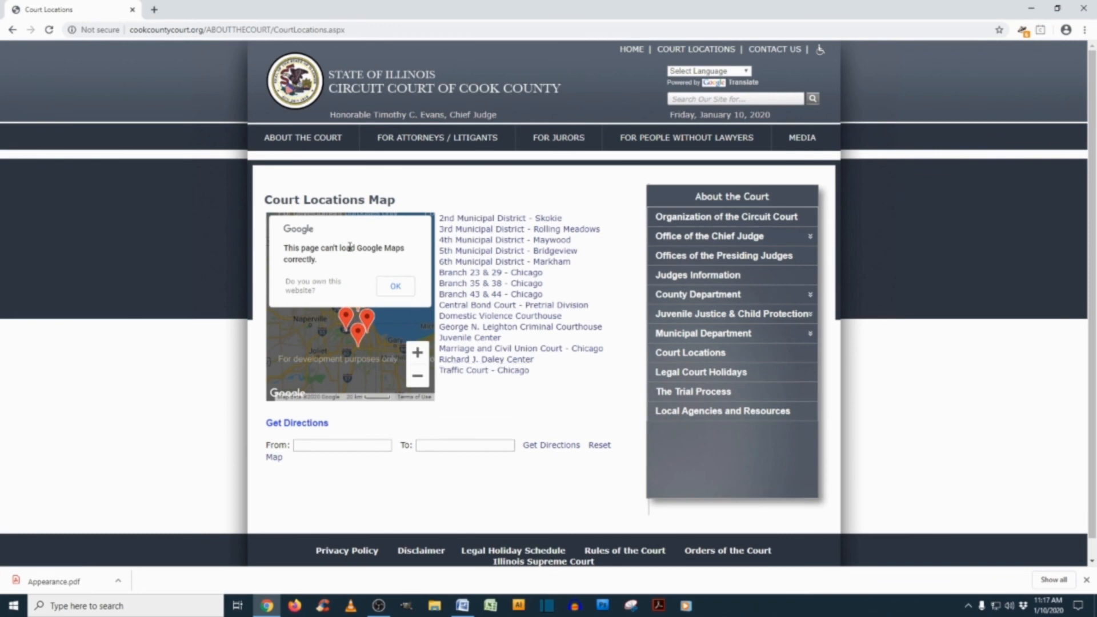
# Dismiss the Google Maps notice and show the Richard J. Daley Center's info window on the map
pyautogui.click(385, 294)
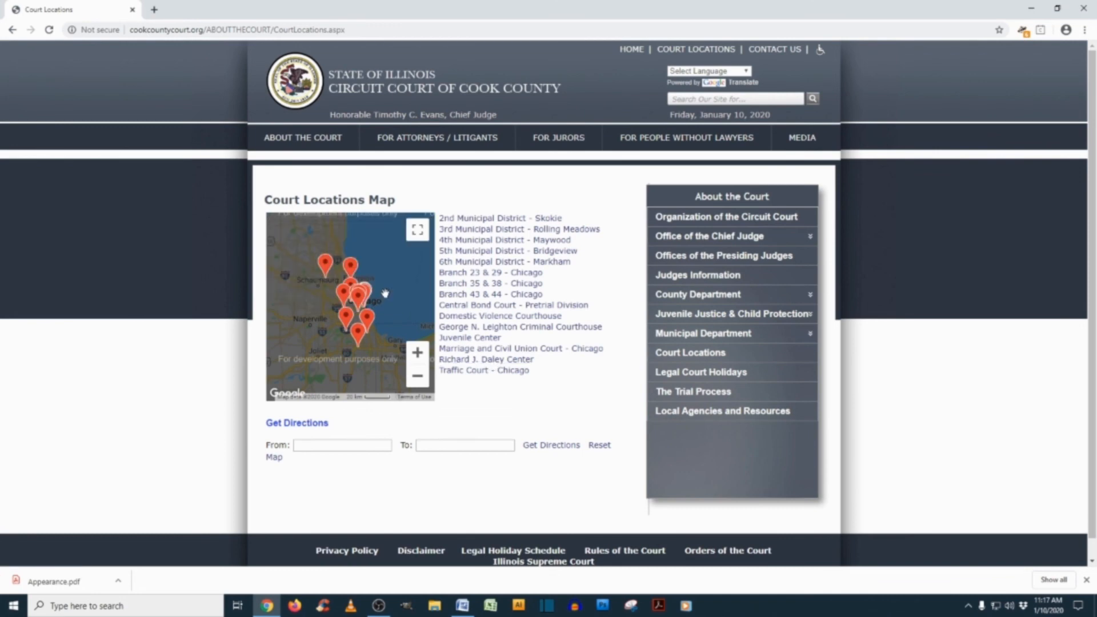
pyautogui.click(511, 362)
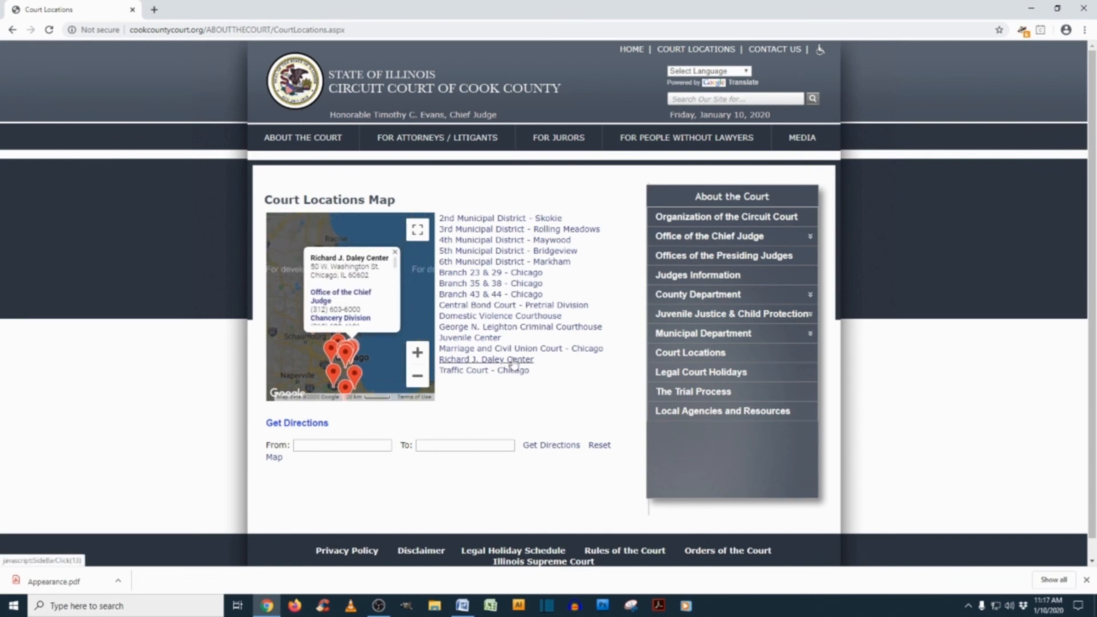